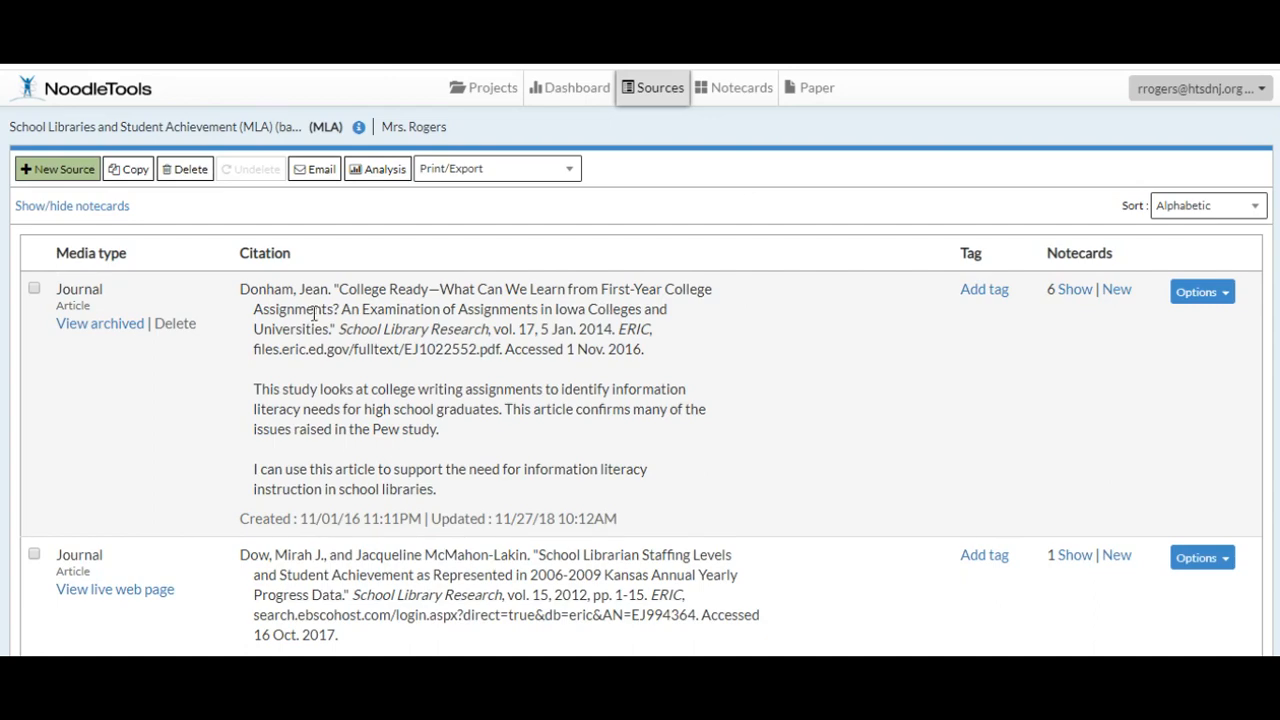
scroll(313, 316, "down", 2)
scroll(313, 316, "down", 7)
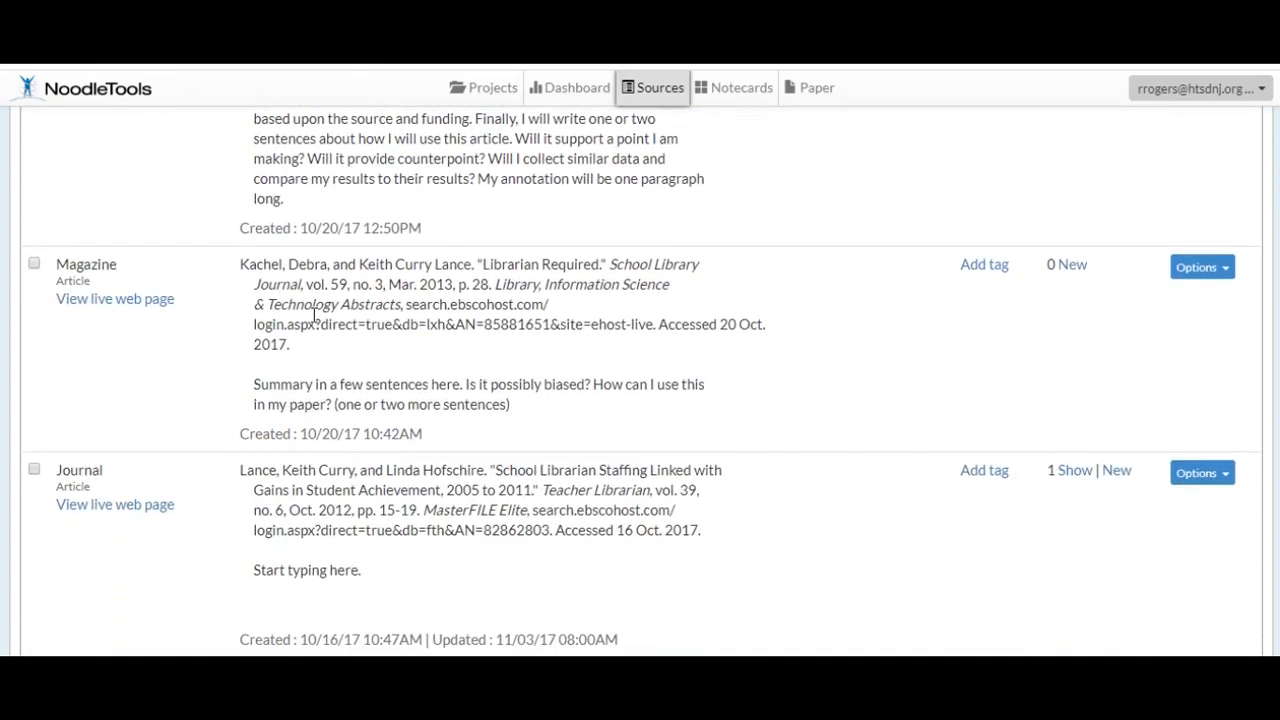
scroll(313, 316, "up", 9)
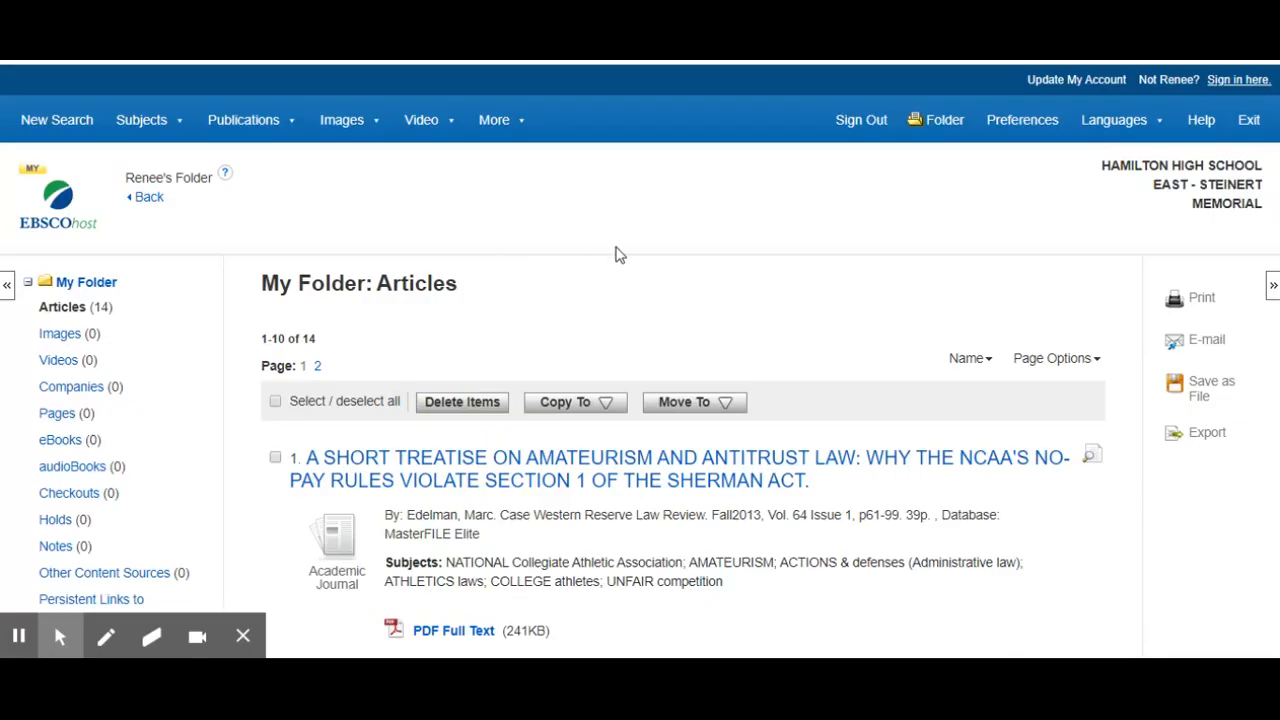
Step: In the EBSCOhost articles folder, open the record for "Building Success beyond High School with Career-and College-Ready Literacies"
scroll(619, 253, "down", 3)
scroll(651, 251, "up", 2)
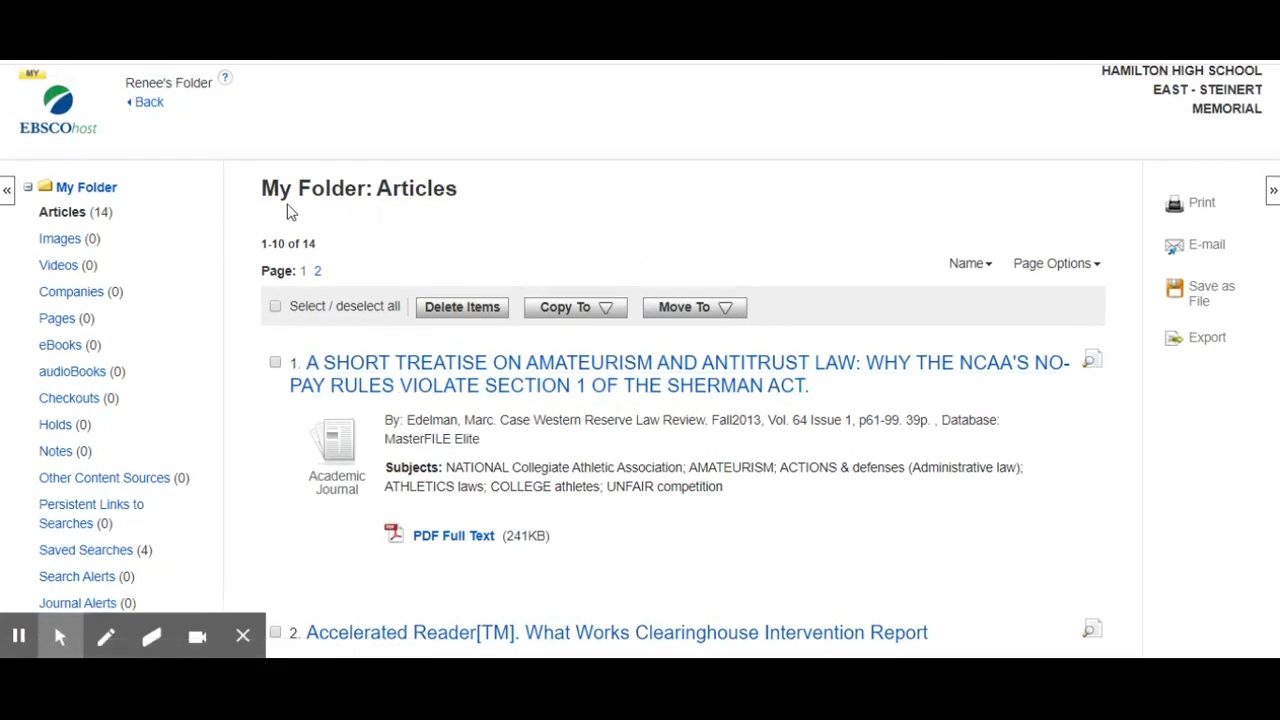
scroll(657, 209, "up", 1)
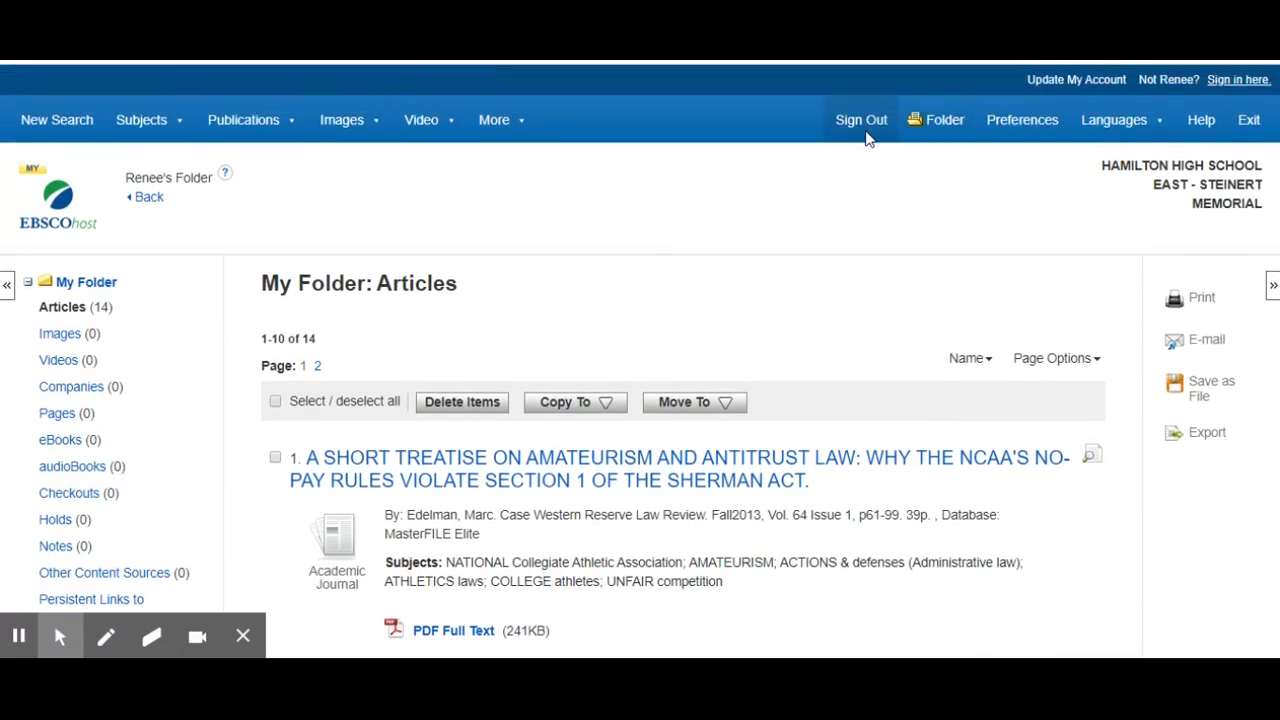
scroll(815, 225, "down", 8)
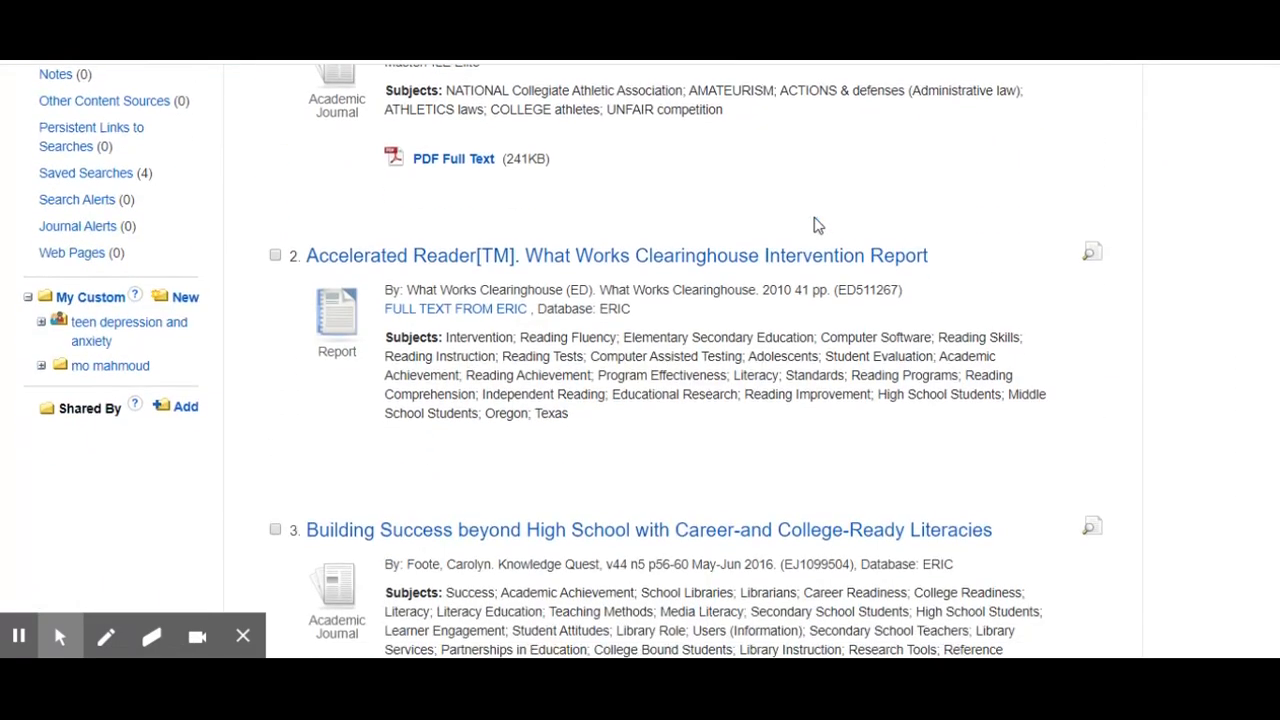
scroll(815, 225, "down", 1)
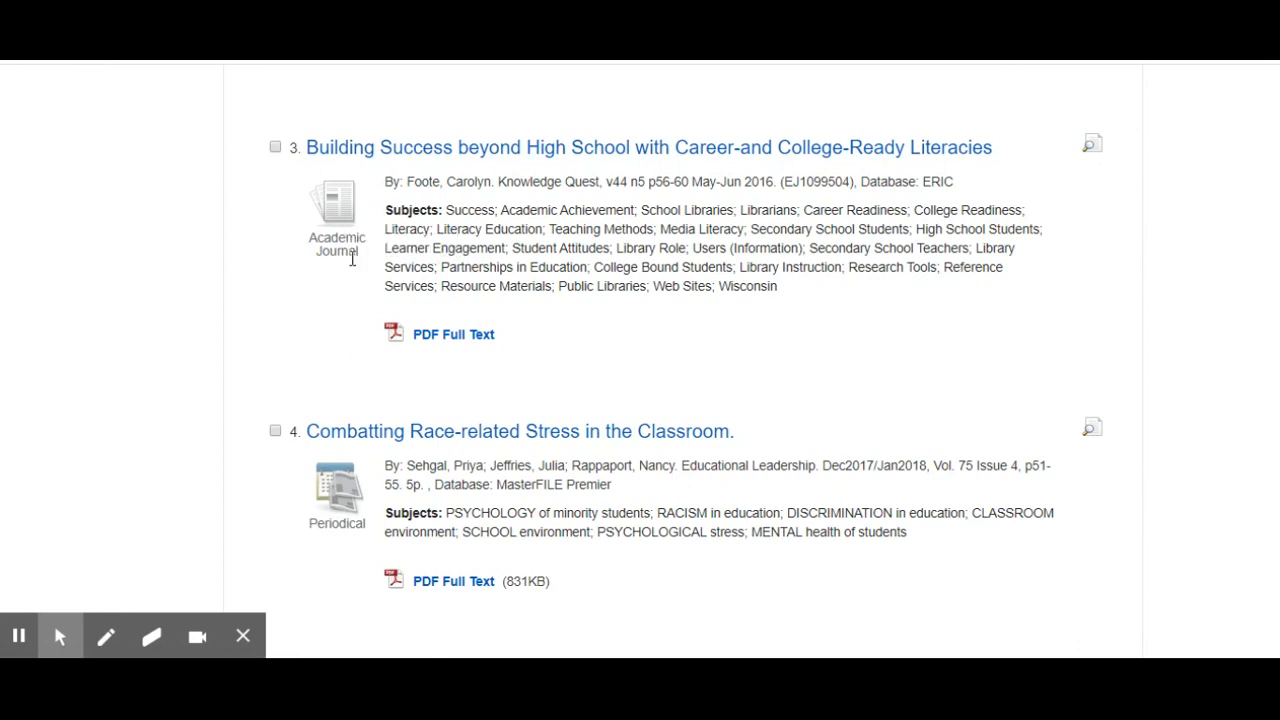
scroll(352, 258, "up", 1)
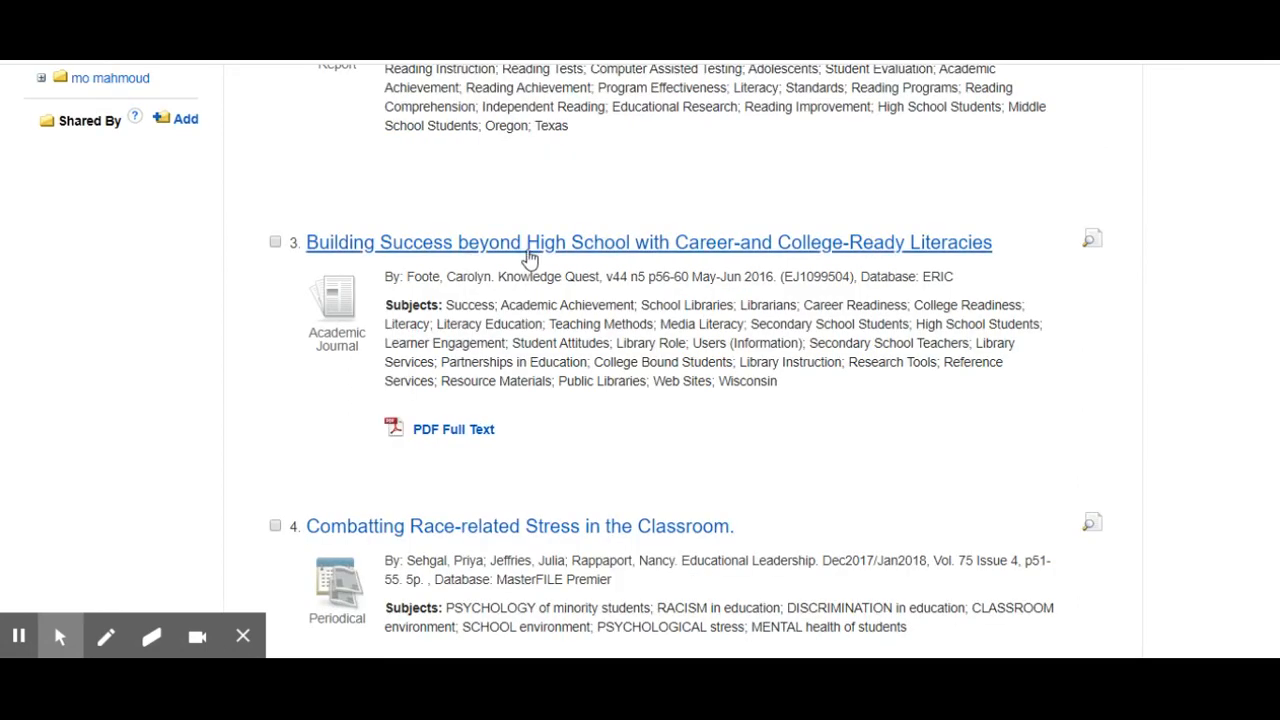
left_click(582, 248)
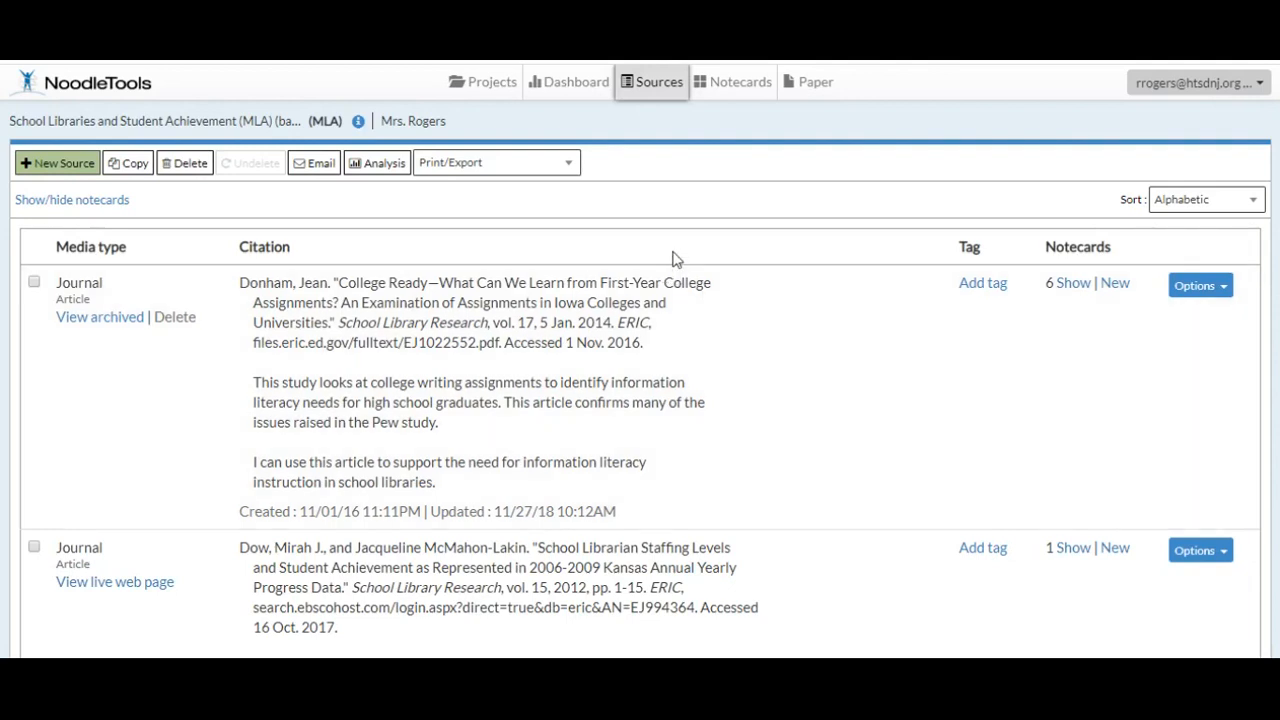
Step: Switch to NoodleTools and create a new citation for a Journal source accessed through a Database
left_click(58, 170)
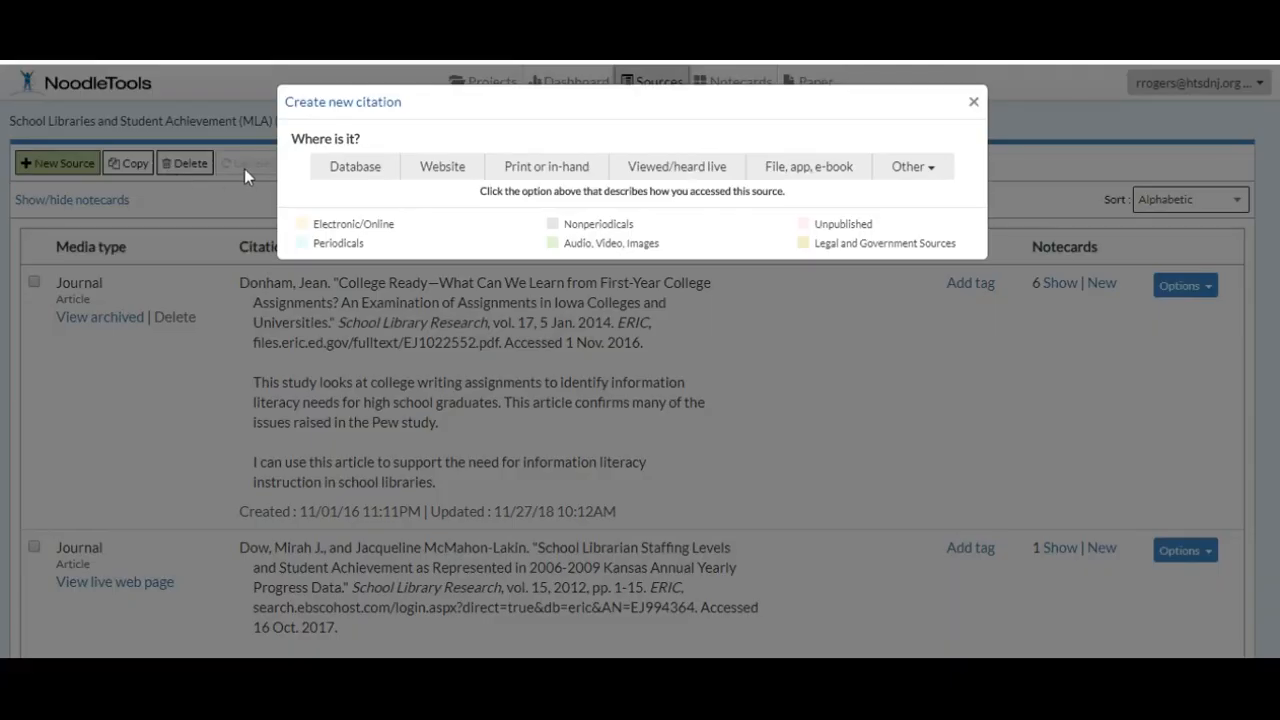
left_click(333, 176)
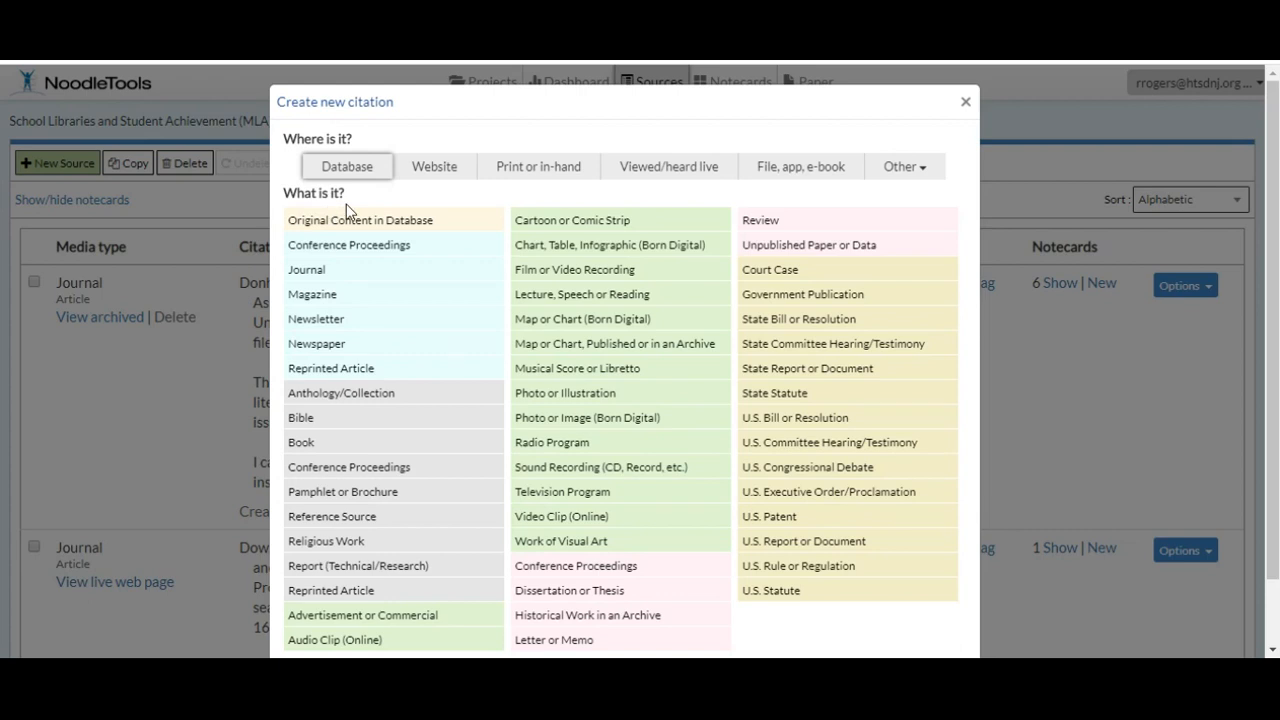
left_click(307, 270)
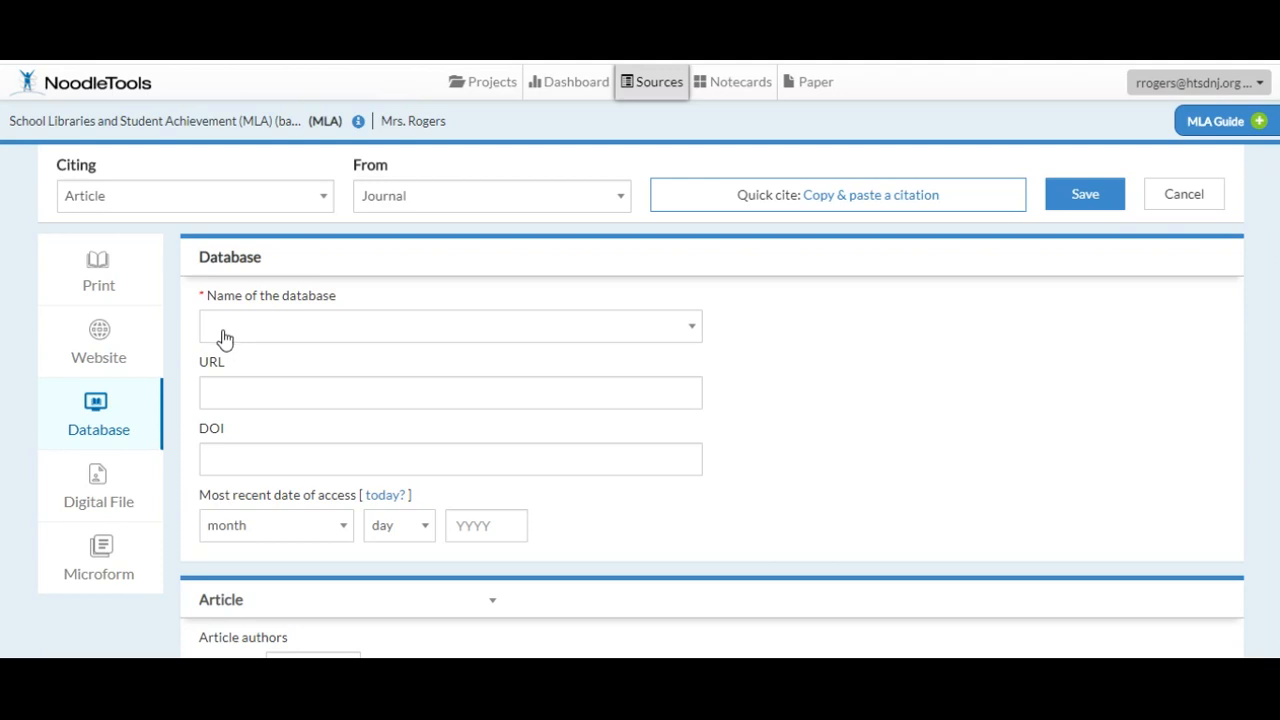
Step: Look up the database name in the article's EBSCOhost record and set the citation's database name to ERIC in NoodleTools
key("alt+Tab")
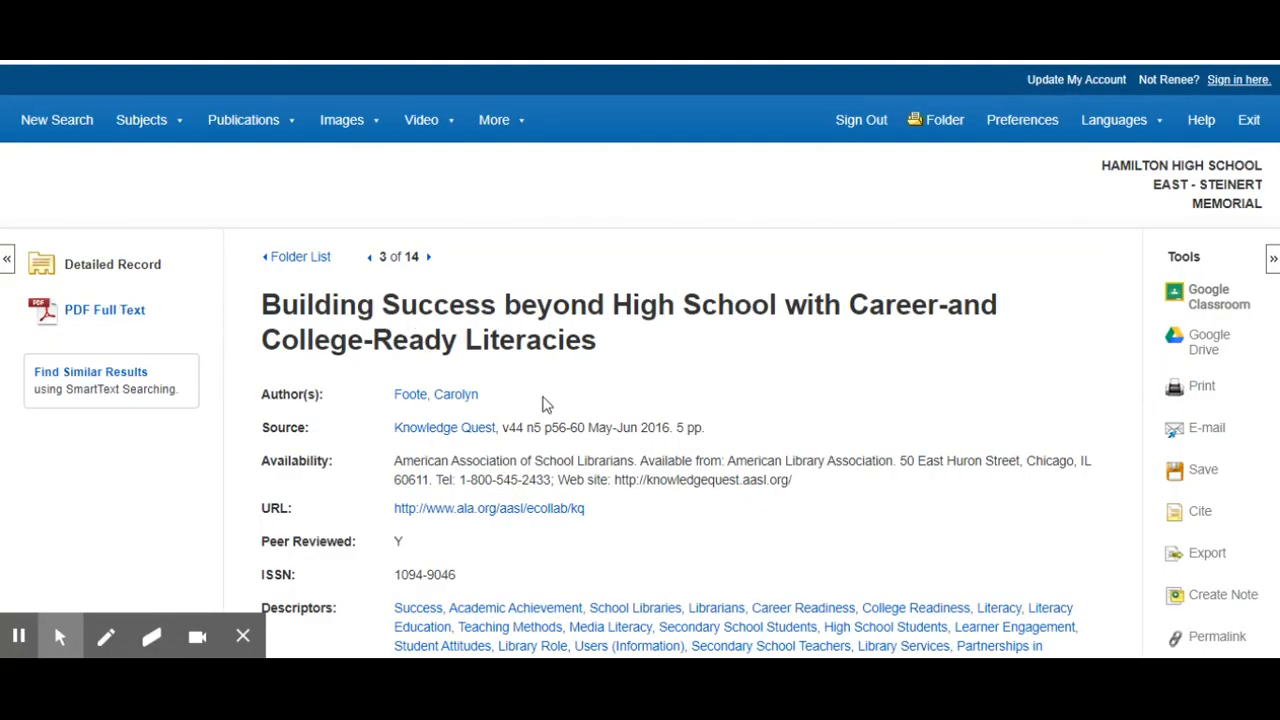
scroll(535, 385, "down", 4)
scroll(535, 385, "down", 4)
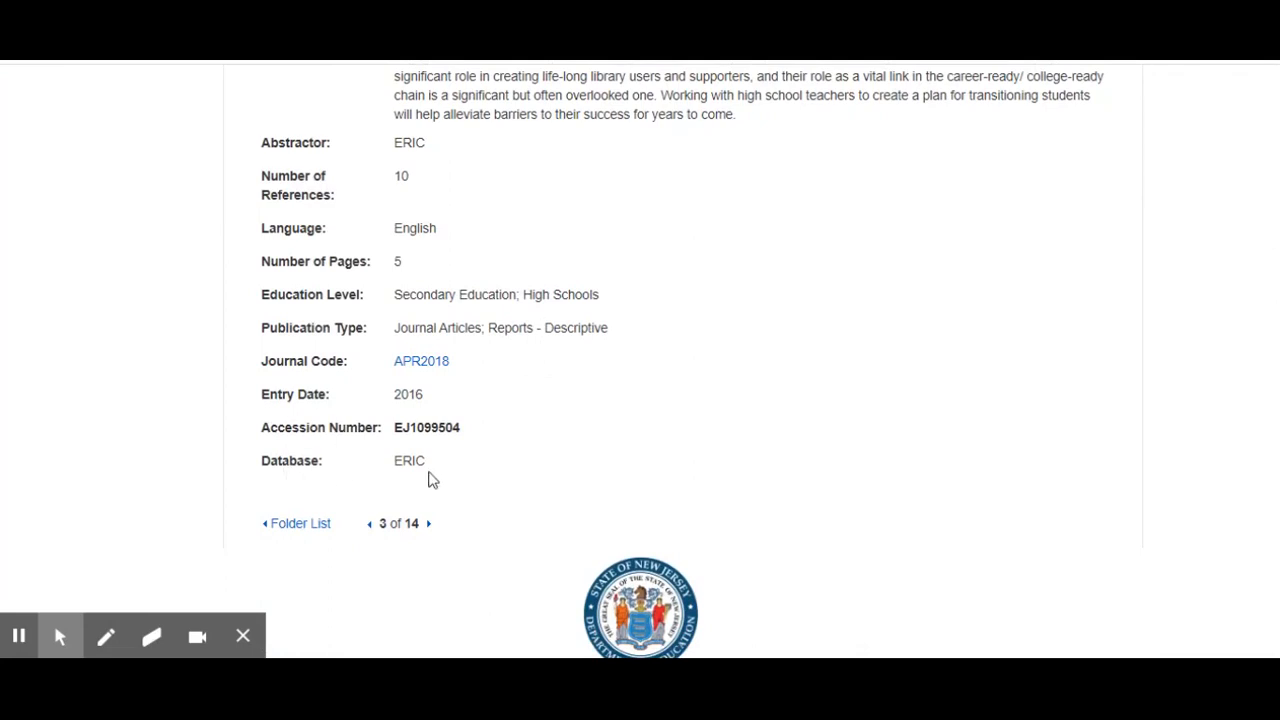
left_click_drag(429, 477, 380, 477)
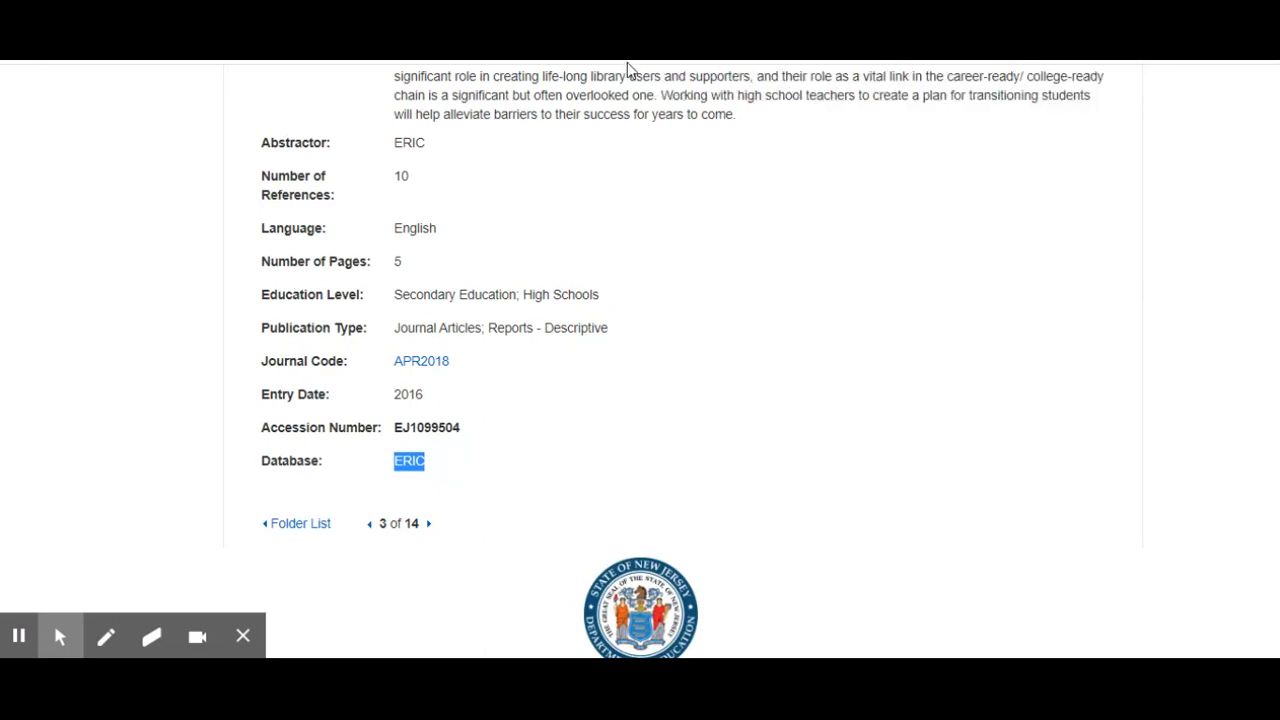
key("alt+Tab")
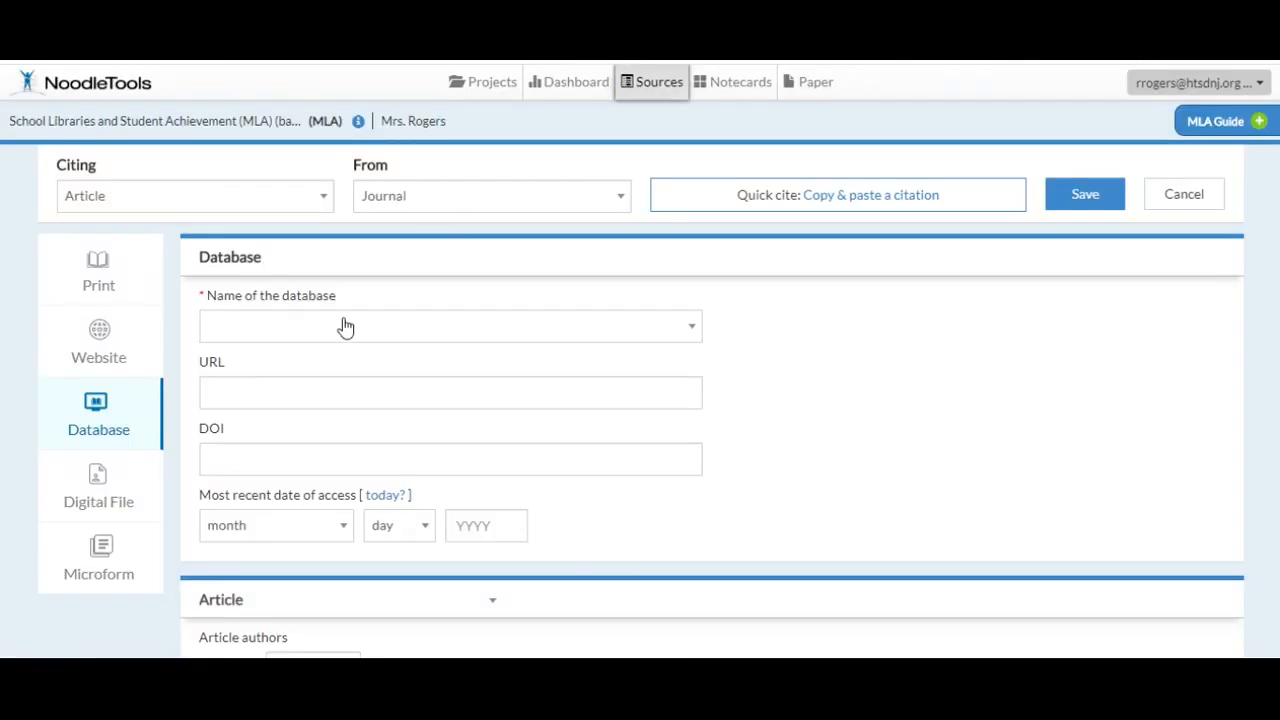
left_click(345, 327)
Step: Copy the article's permalink from its EBSCOhost record into the URL of the NoodleTools citation
left_click(292, 390)
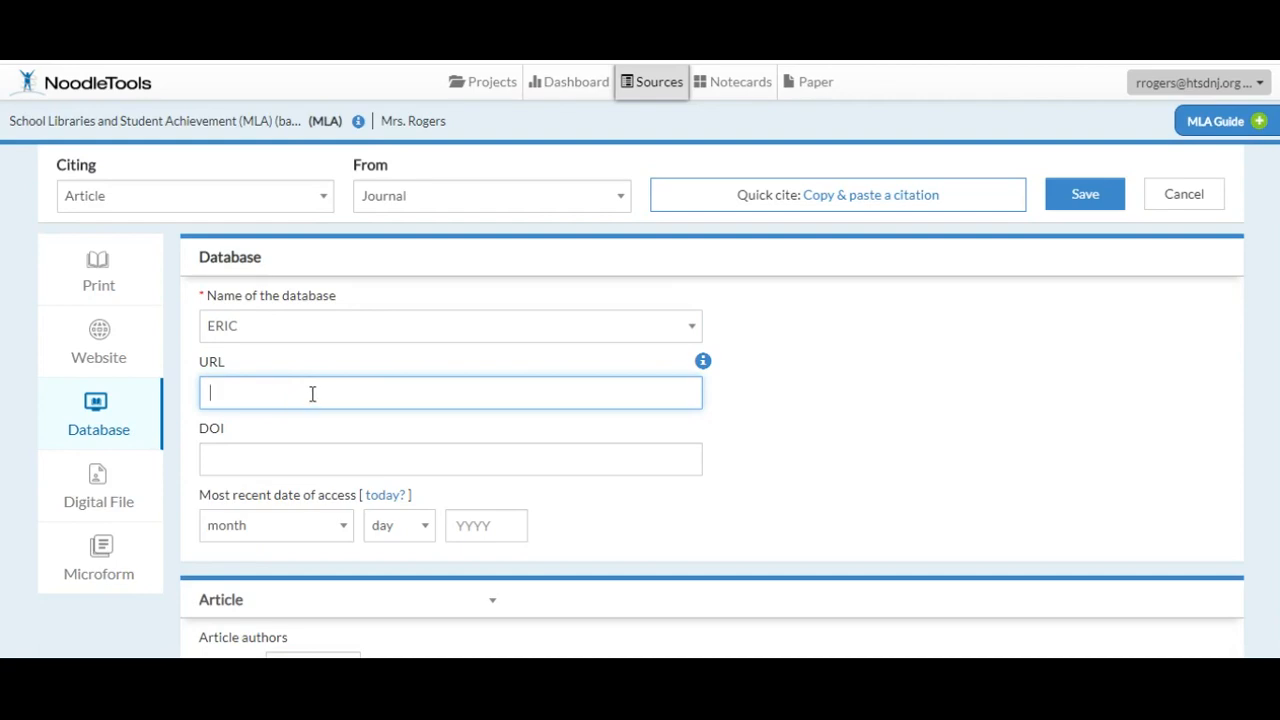
key("alt+Tab")
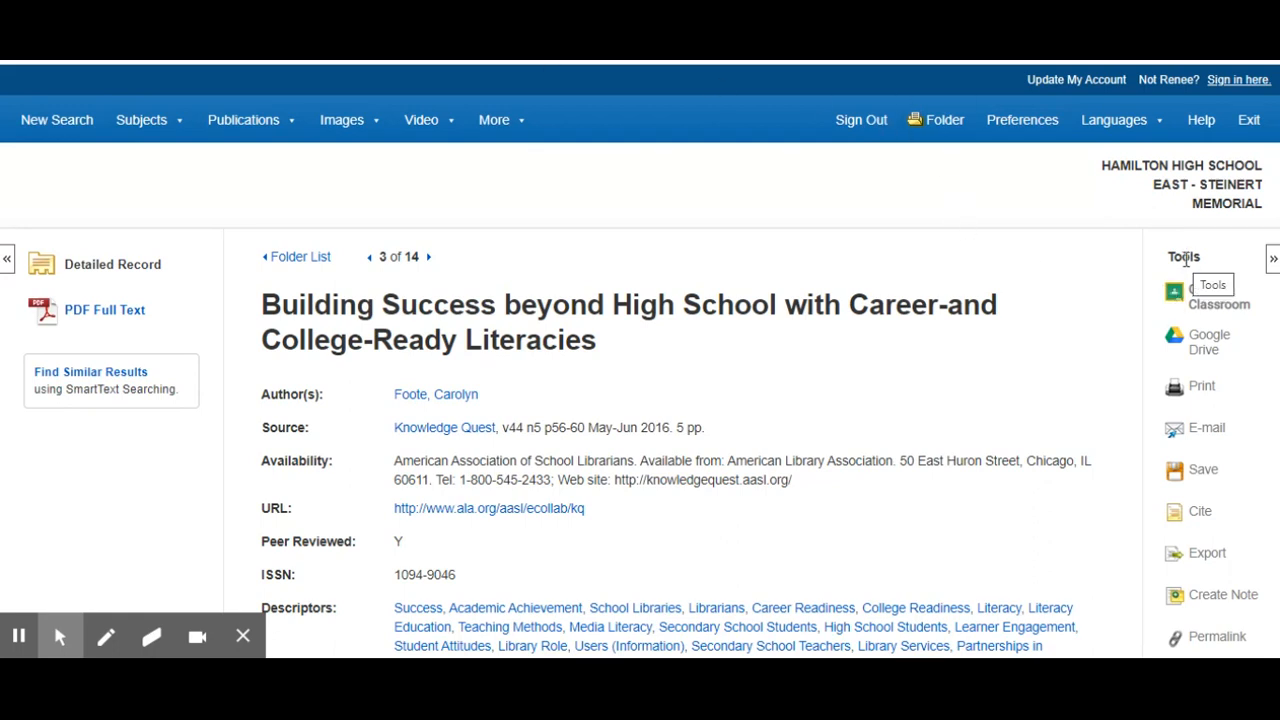
scroll(1229, 640, "down", 1)
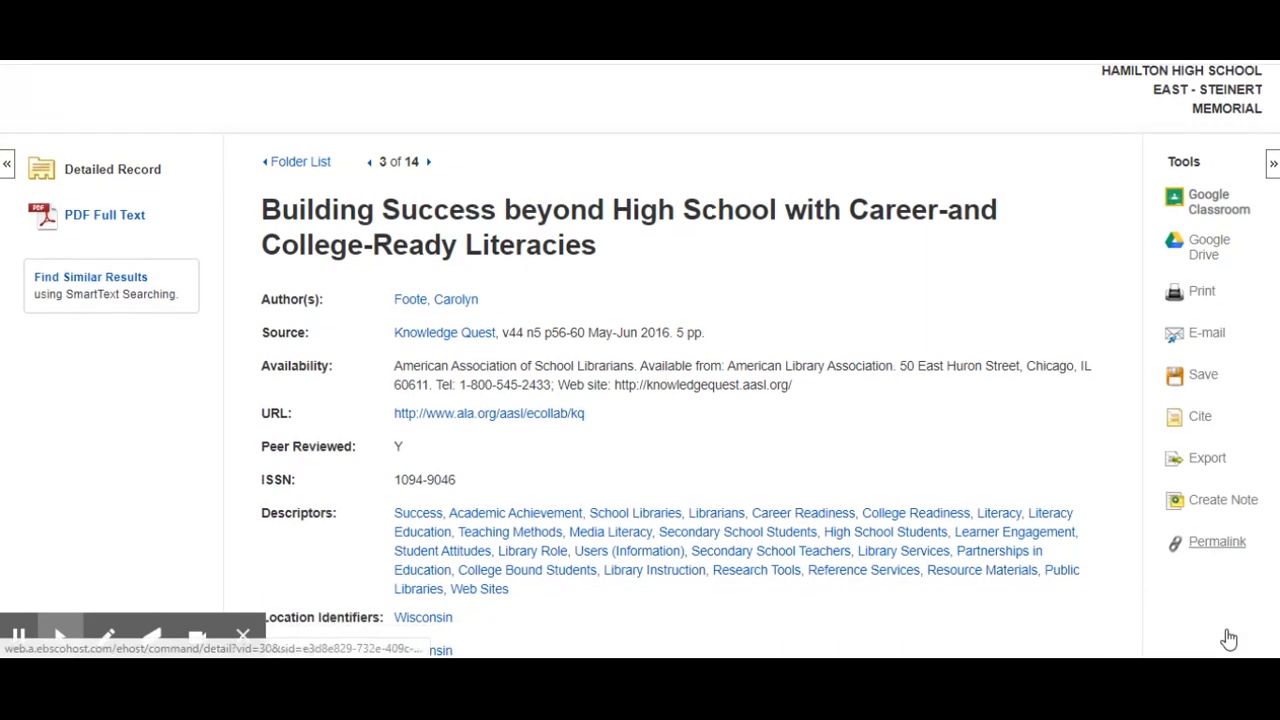
scroll(1229, 640, "down", 1)
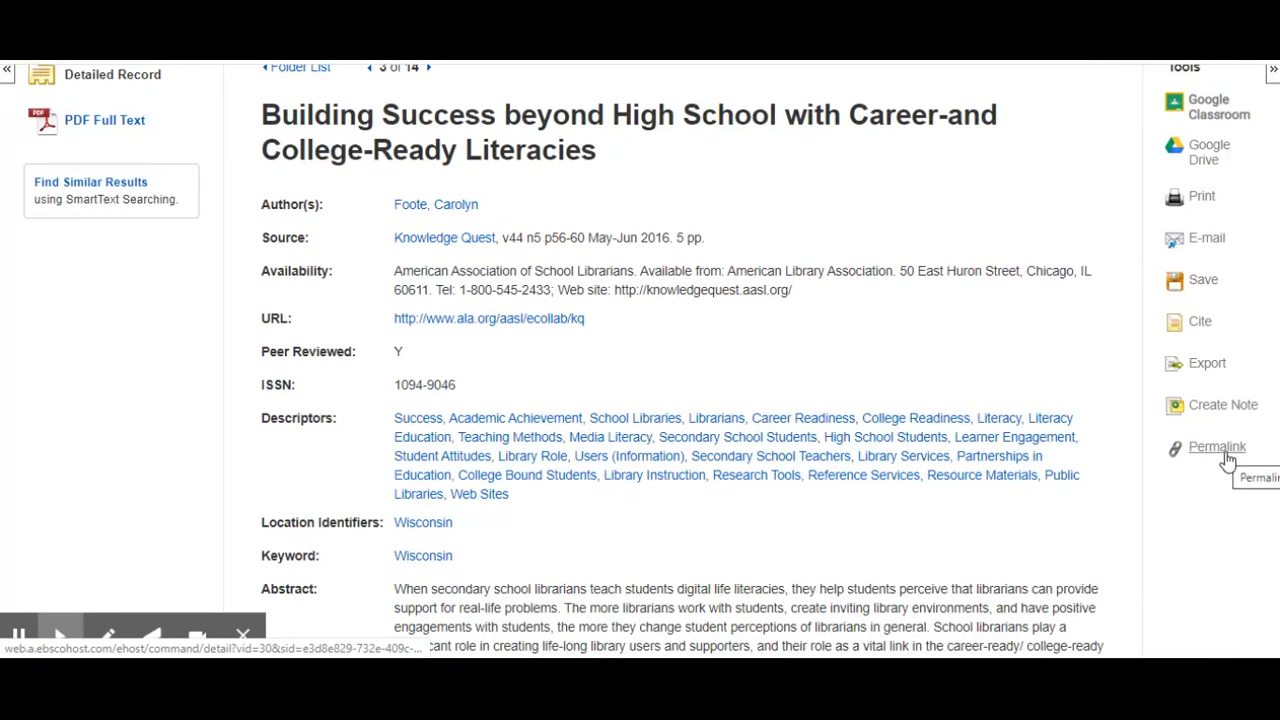
left_click(1220, 452)
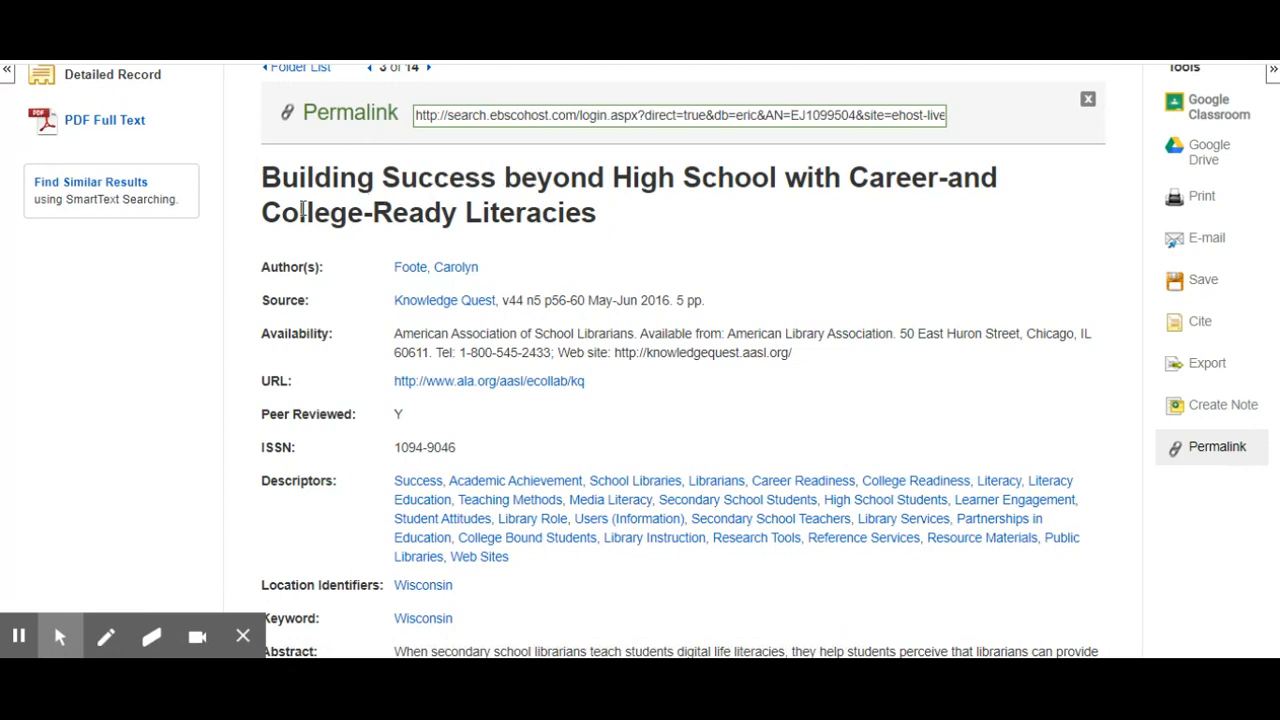
left_click(500, 115)
key("ctrl+c")
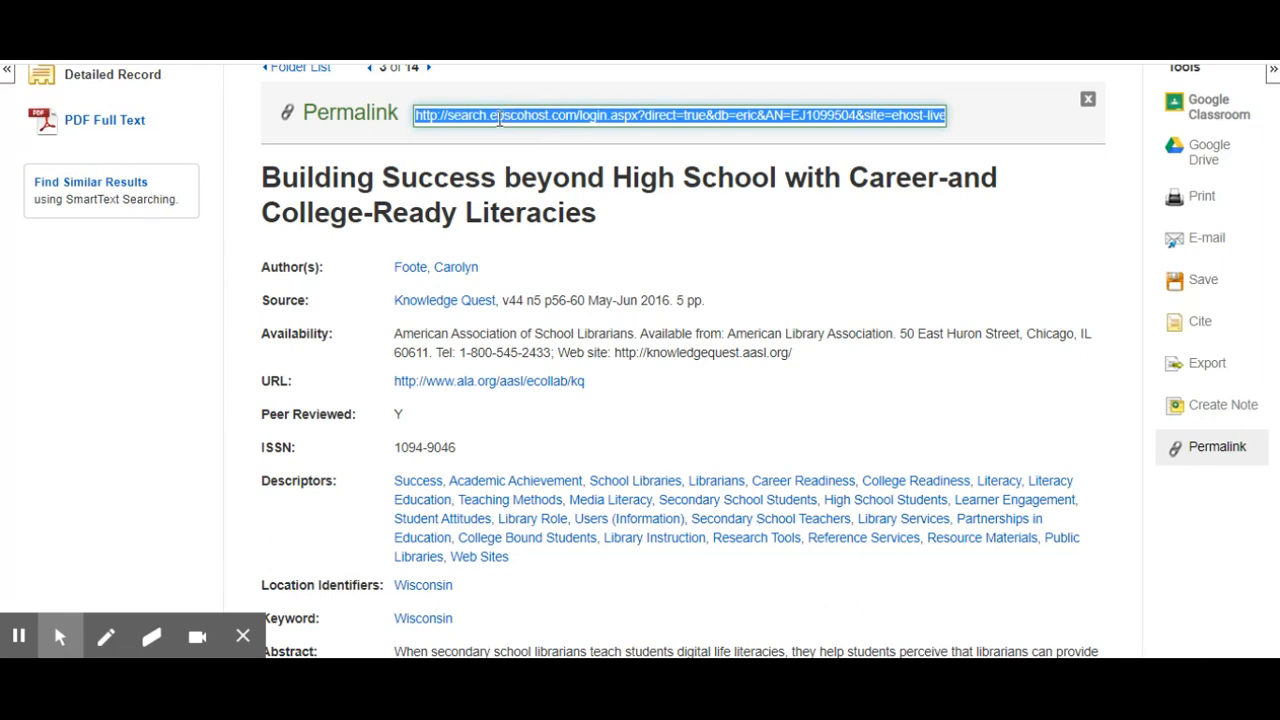
key("alt+Tab")
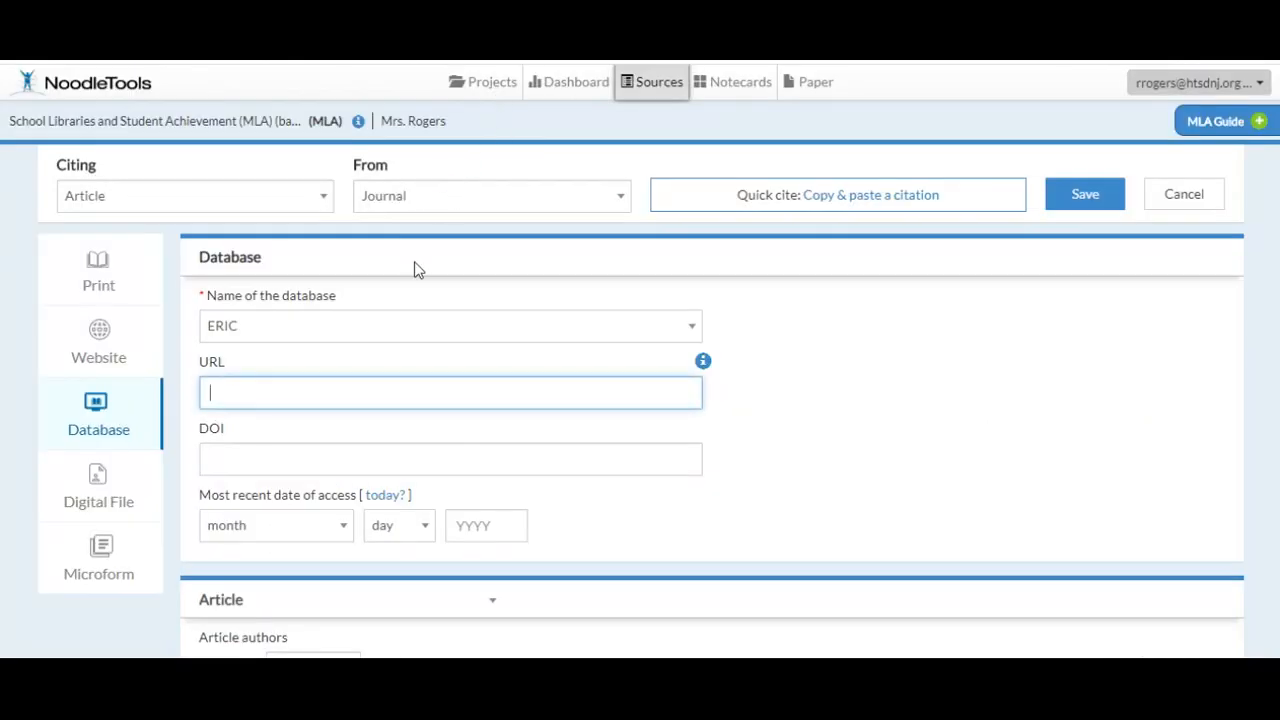
key("ctrl+v")
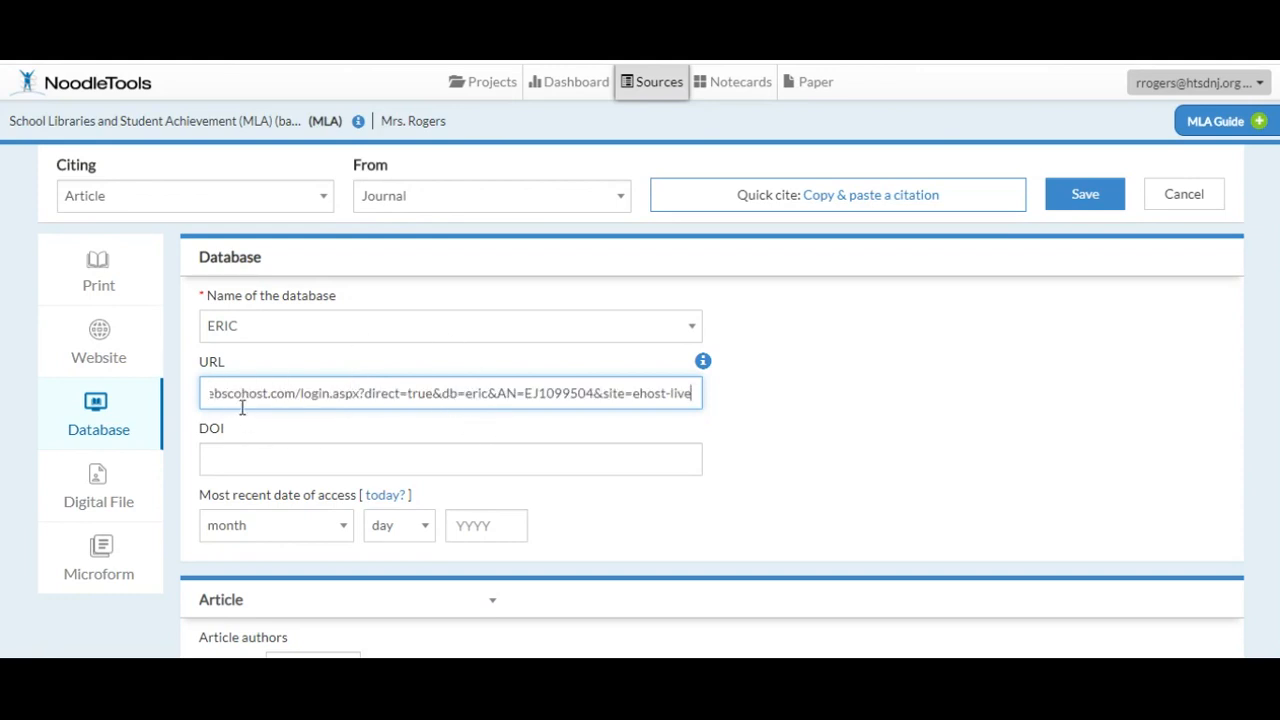
Step: Check the EBSCOhost record for a DOI, and set the citation's most recent date of access to today, October 22, 2020
left_click(262, 456)
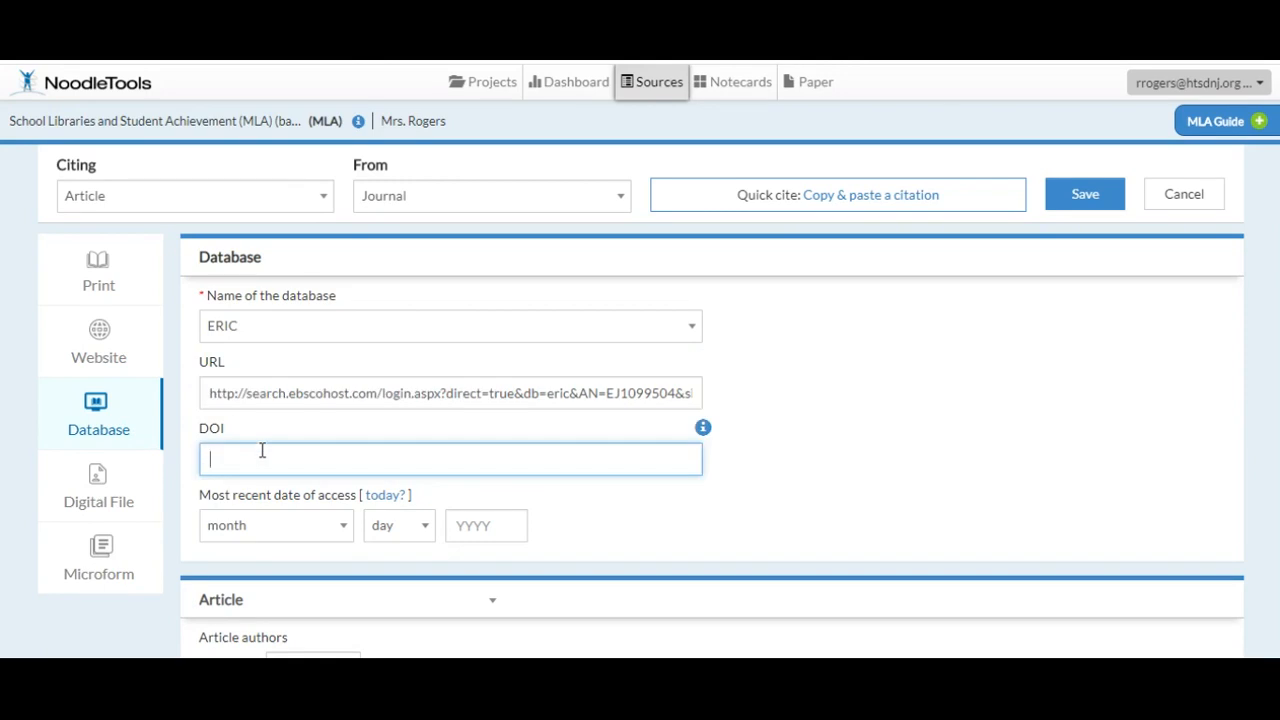
key("ctrl+Tab")
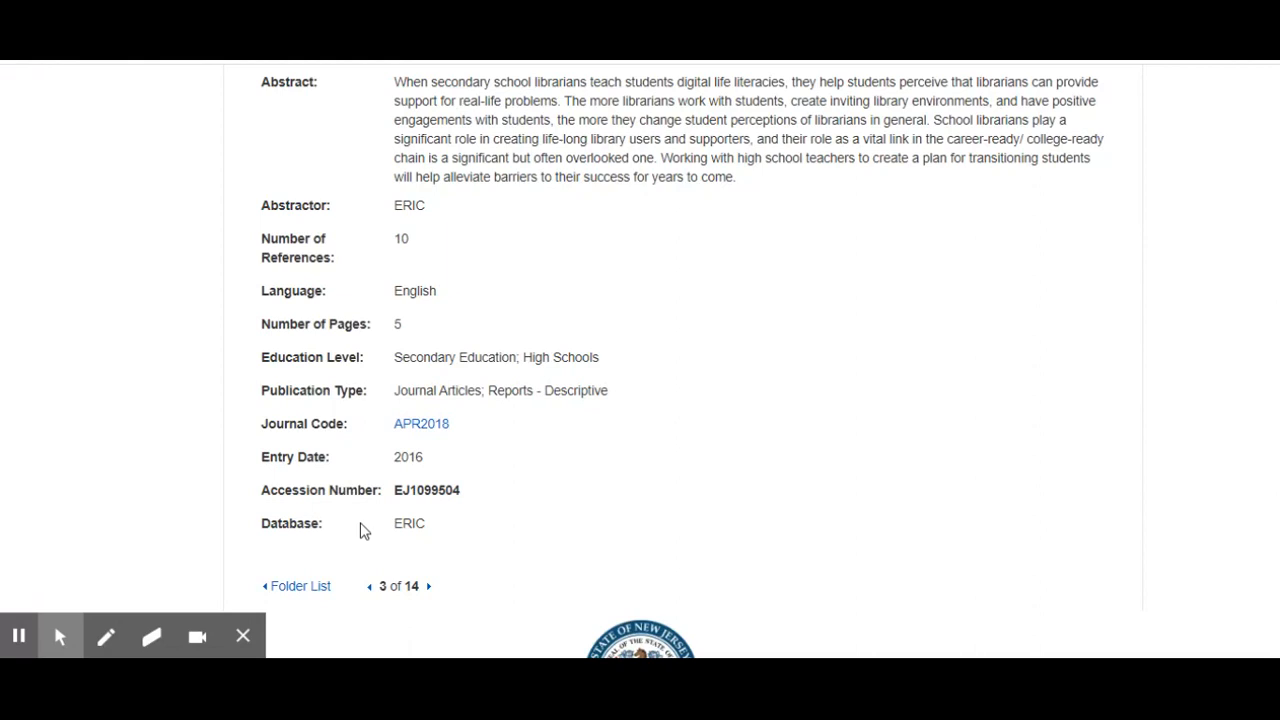
key("ctrl+Tab")
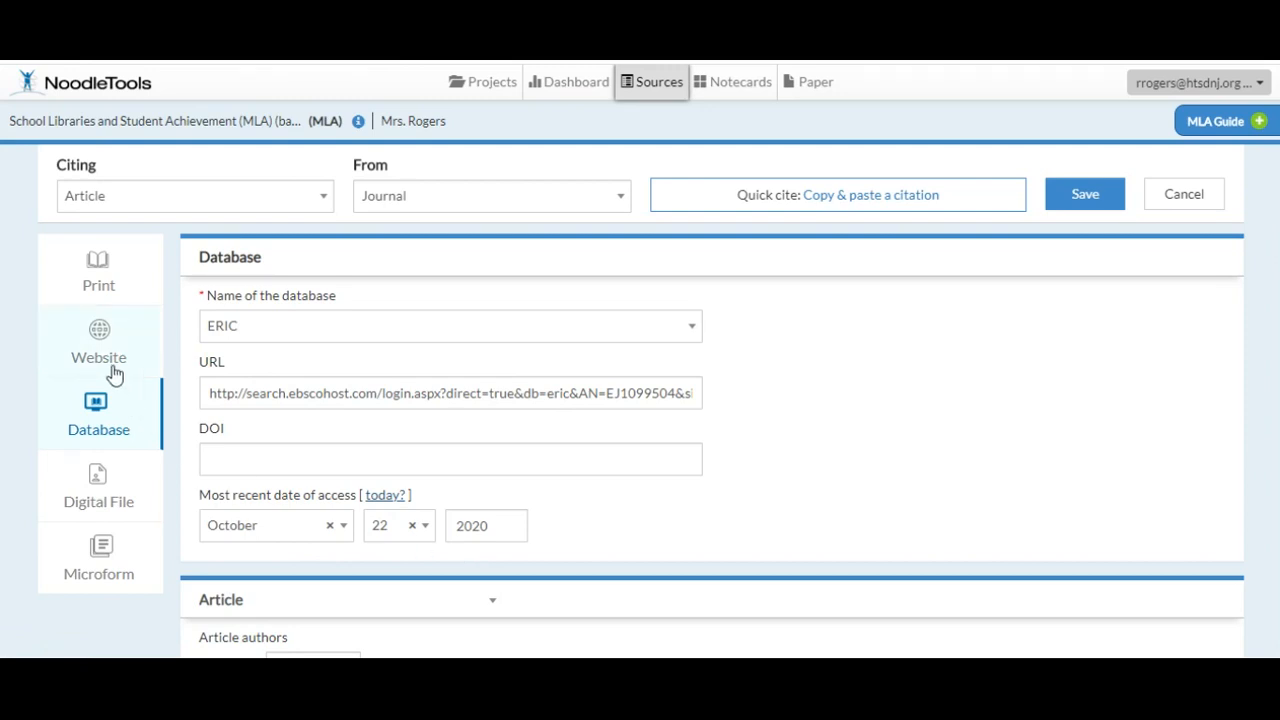
Step: Enter the article author's first name and last name in the citation
scroll(200, 420, "down", 3)
left_click(302, 445)
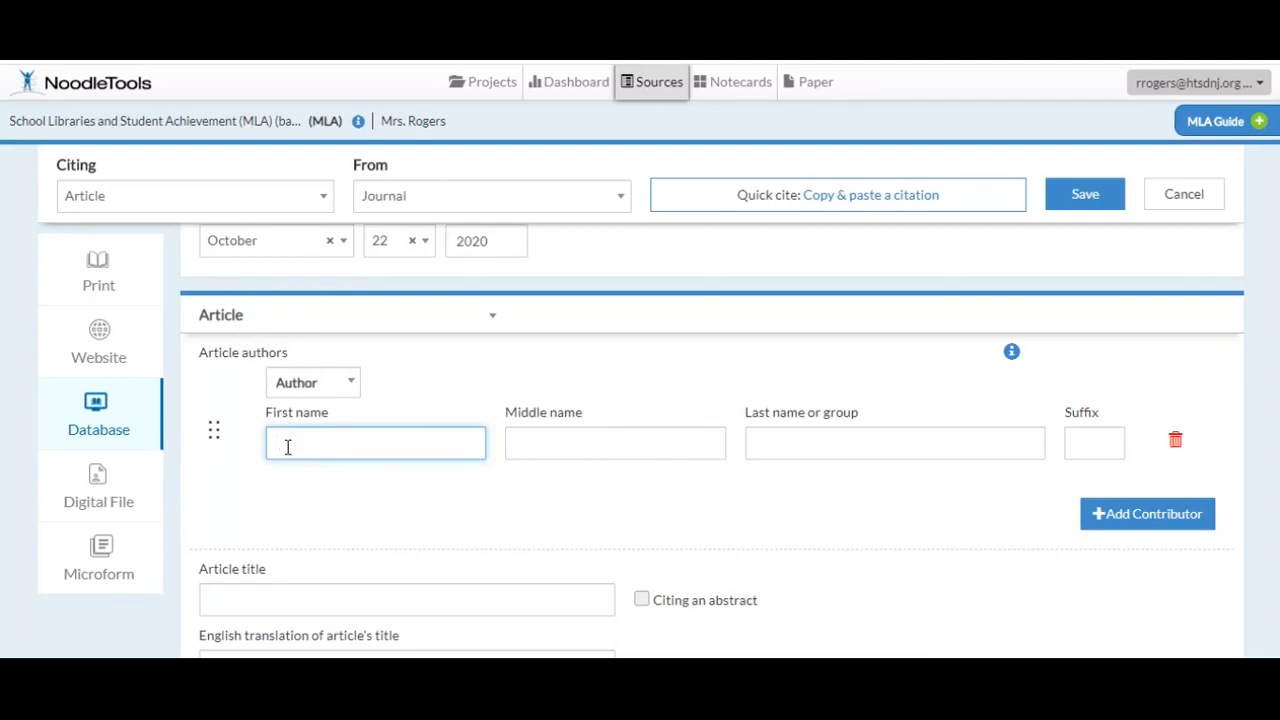
type("Carolyn")
left_click(870, 443)
type("Foote")
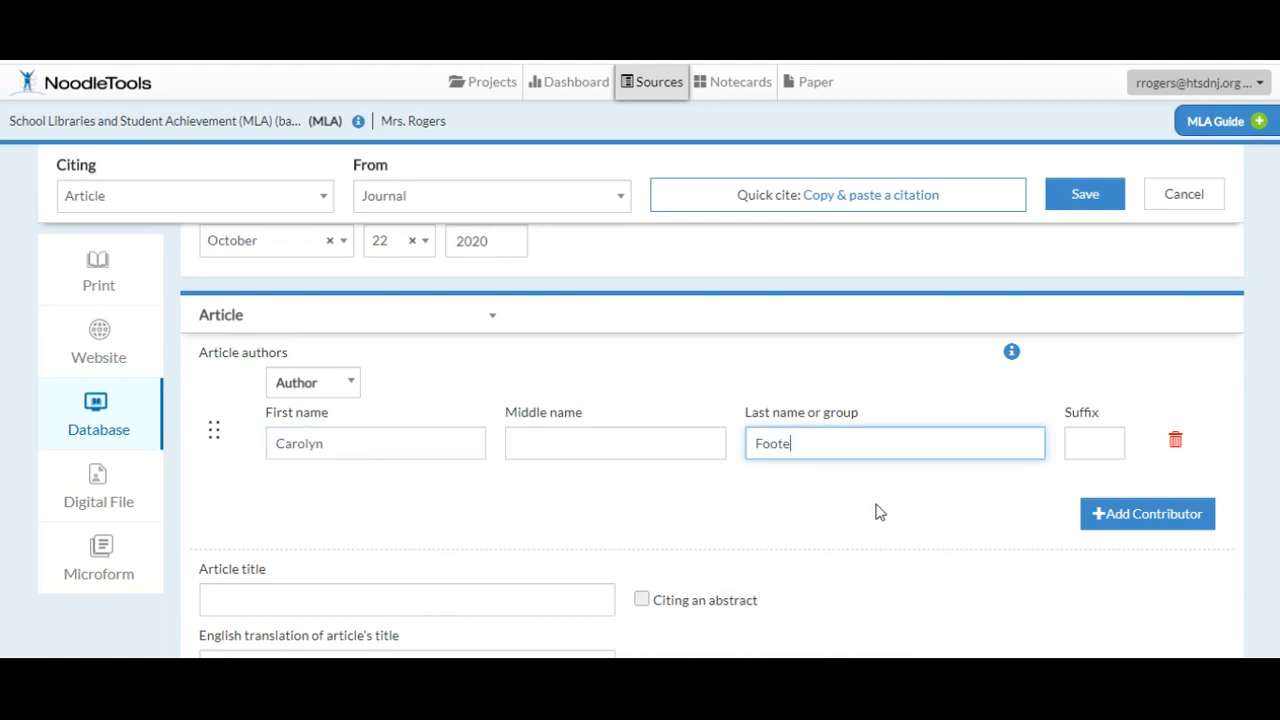
left_click(880, 511)
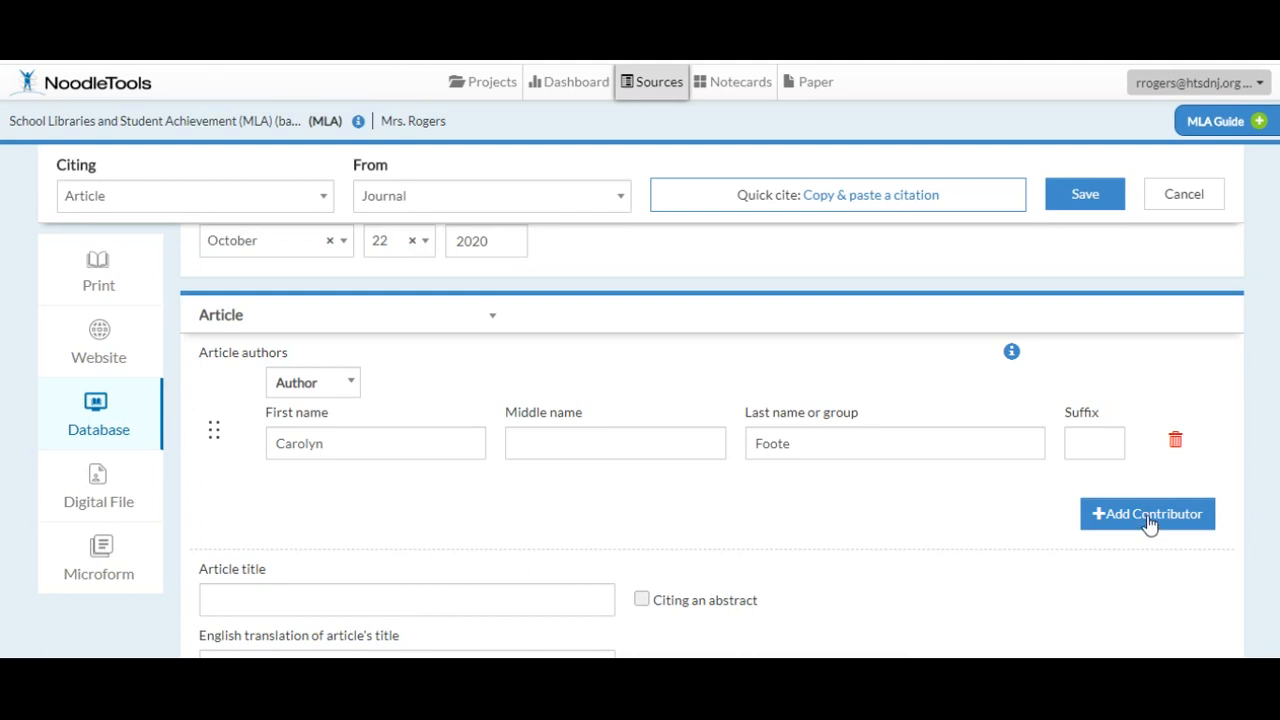
Step: Copy "Building Success beyond High School with Career-and College-Ready Literacies" from the EBSCOhost record into the citation's article title
scroll(511, 486, "down", 2)
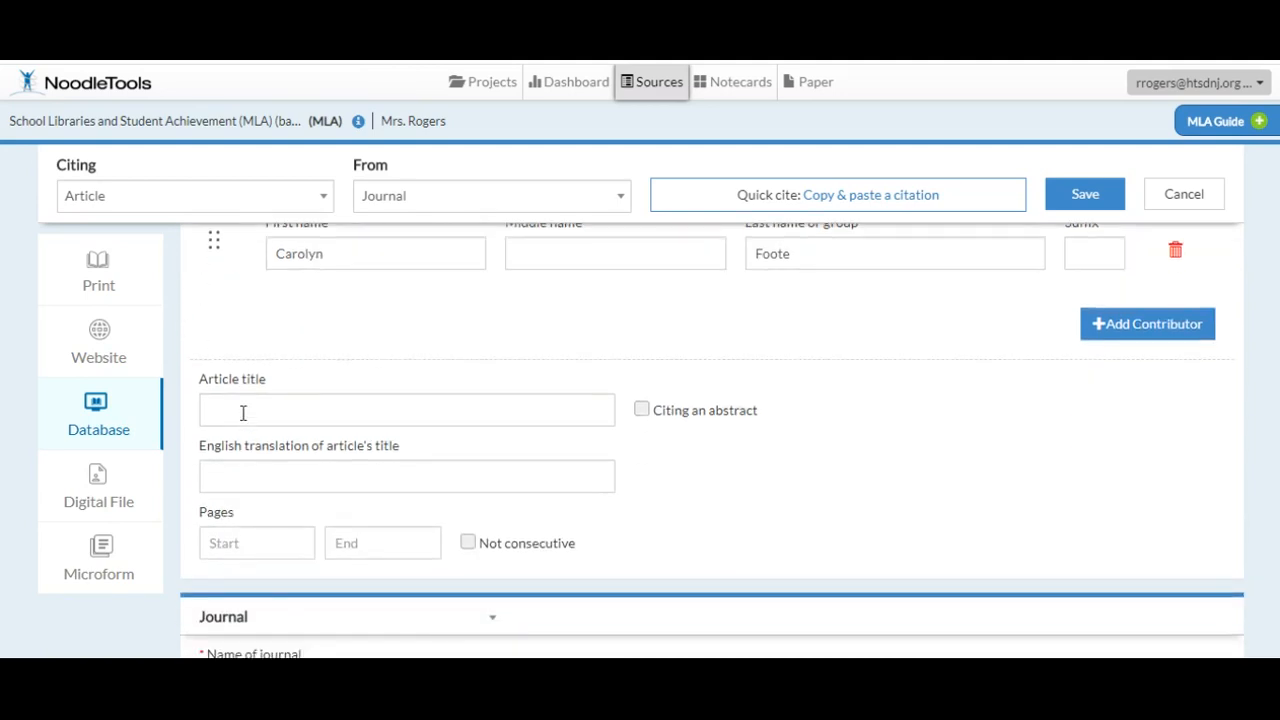
left_click(231, 411)
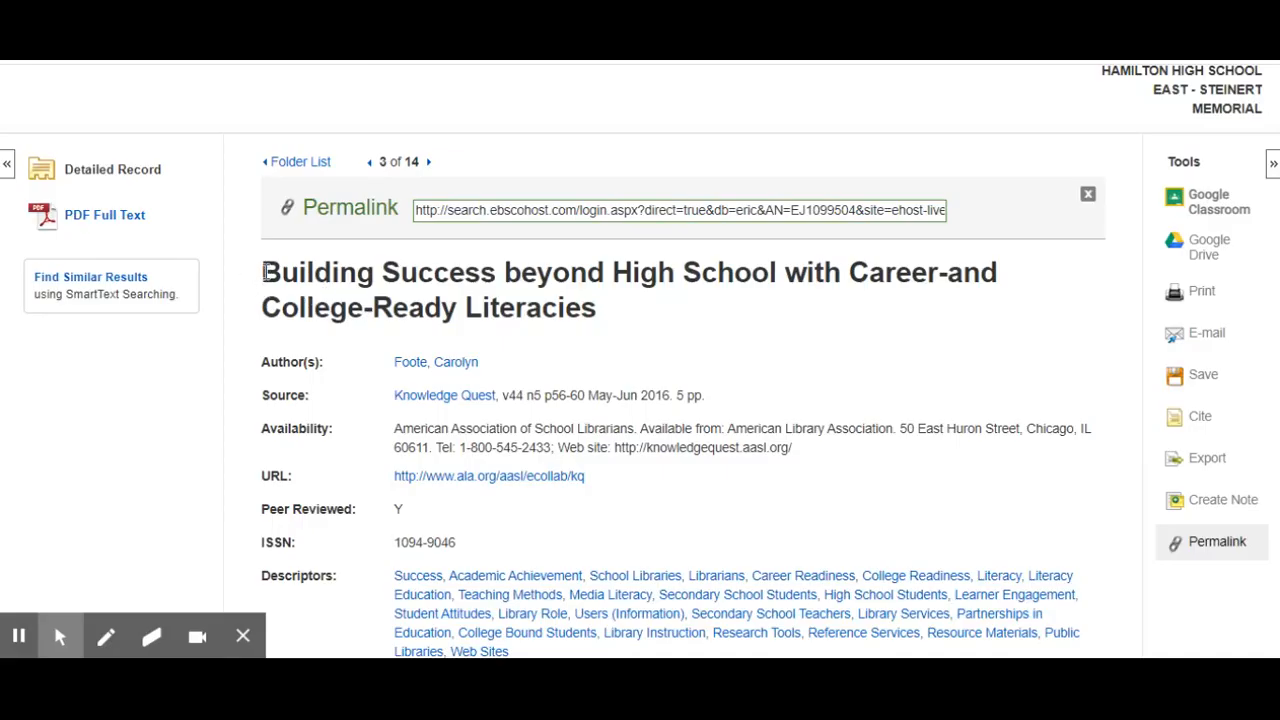
left_click_drag(265, 273, 636, 325)
key("ctrl+c")
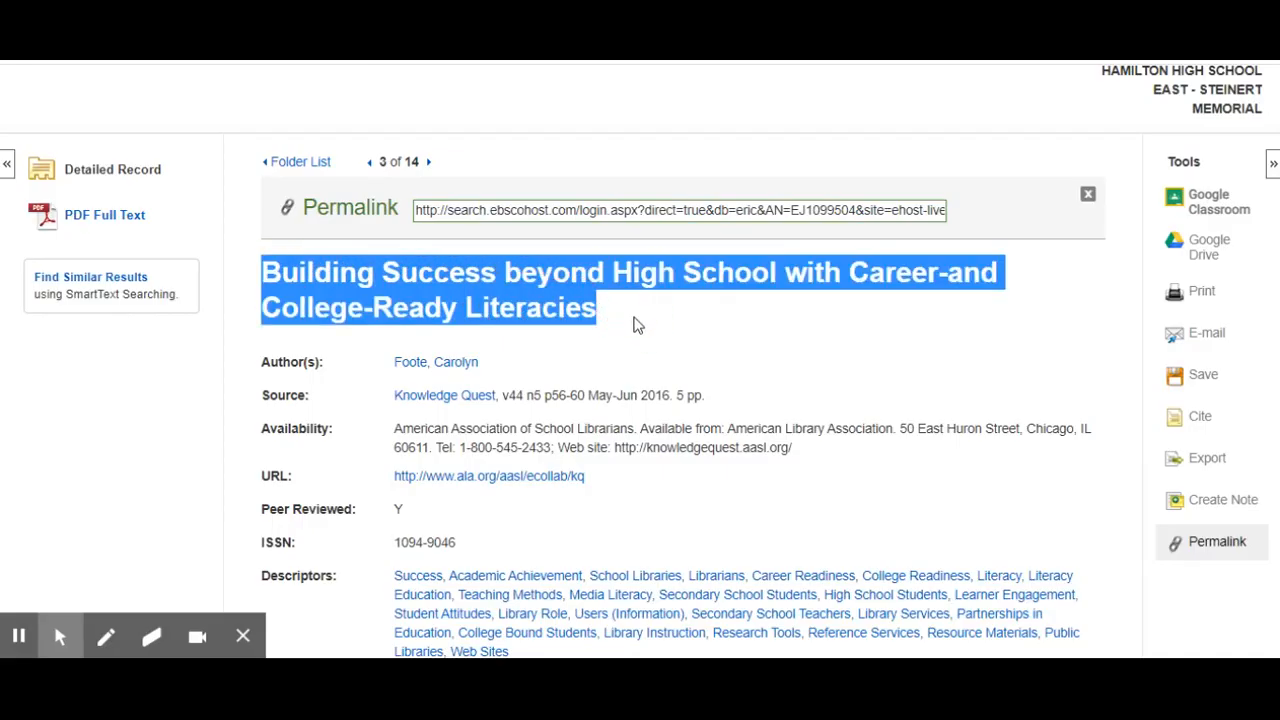
key("alt+Tab")
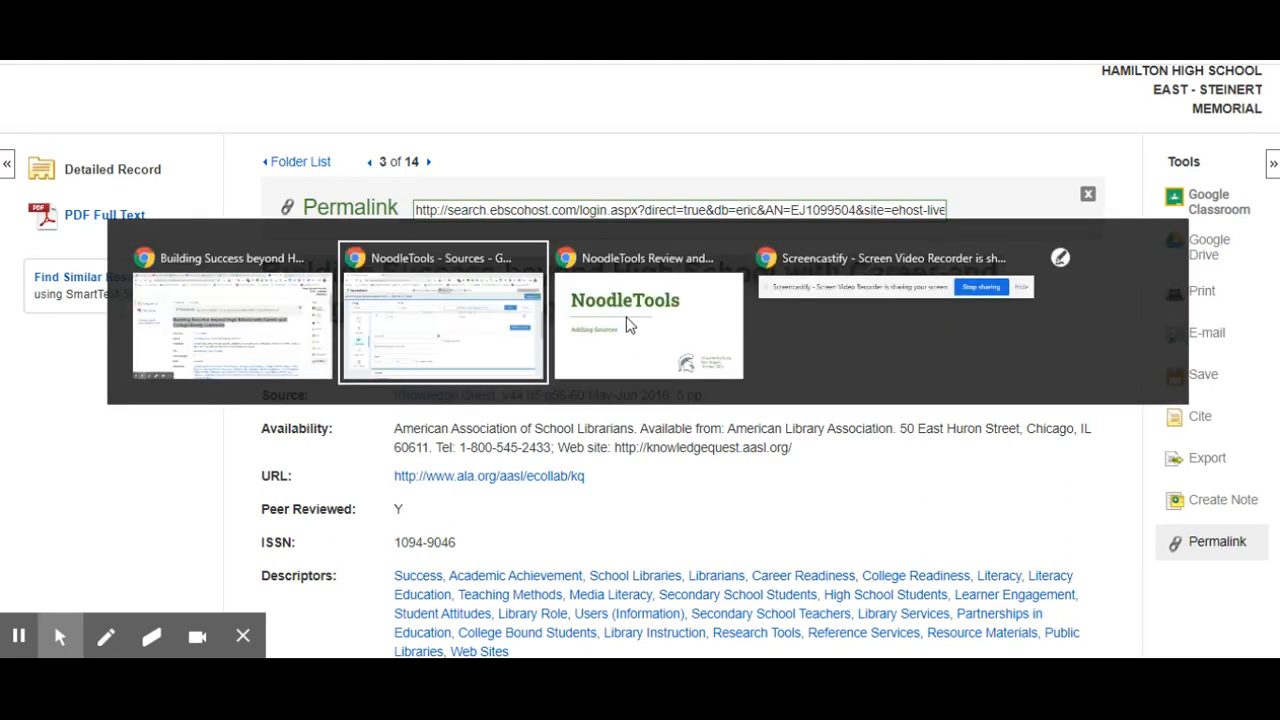
key("ctrl+v")
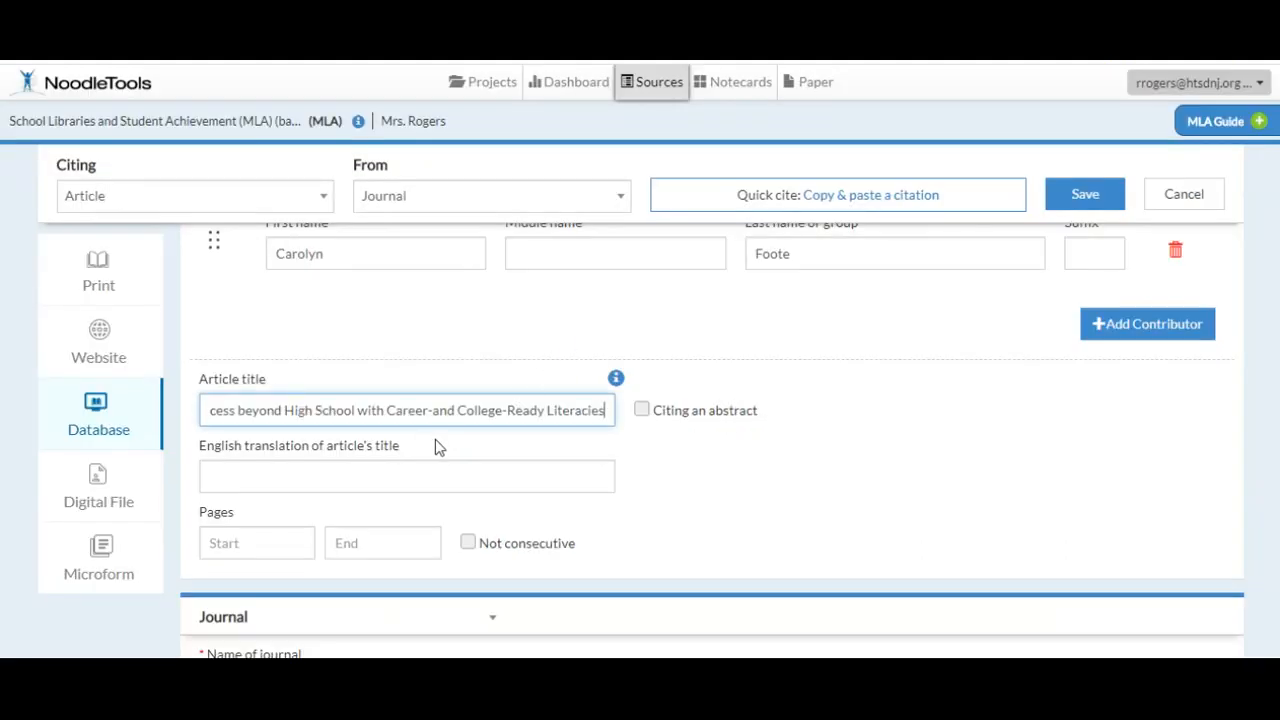
left_click(551, 440)
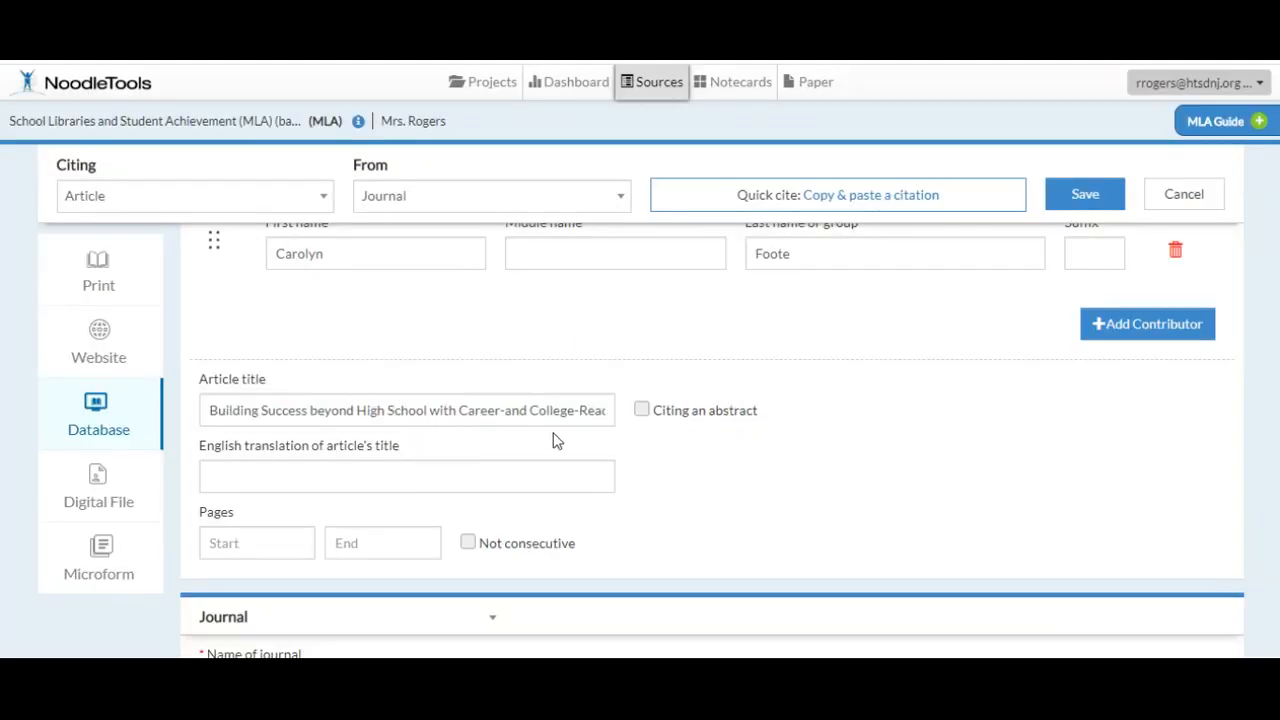
Step: Change "High School" to lowercase "high school" in the citation's article title to test the capitalization suggestions
left_click(395, 411)
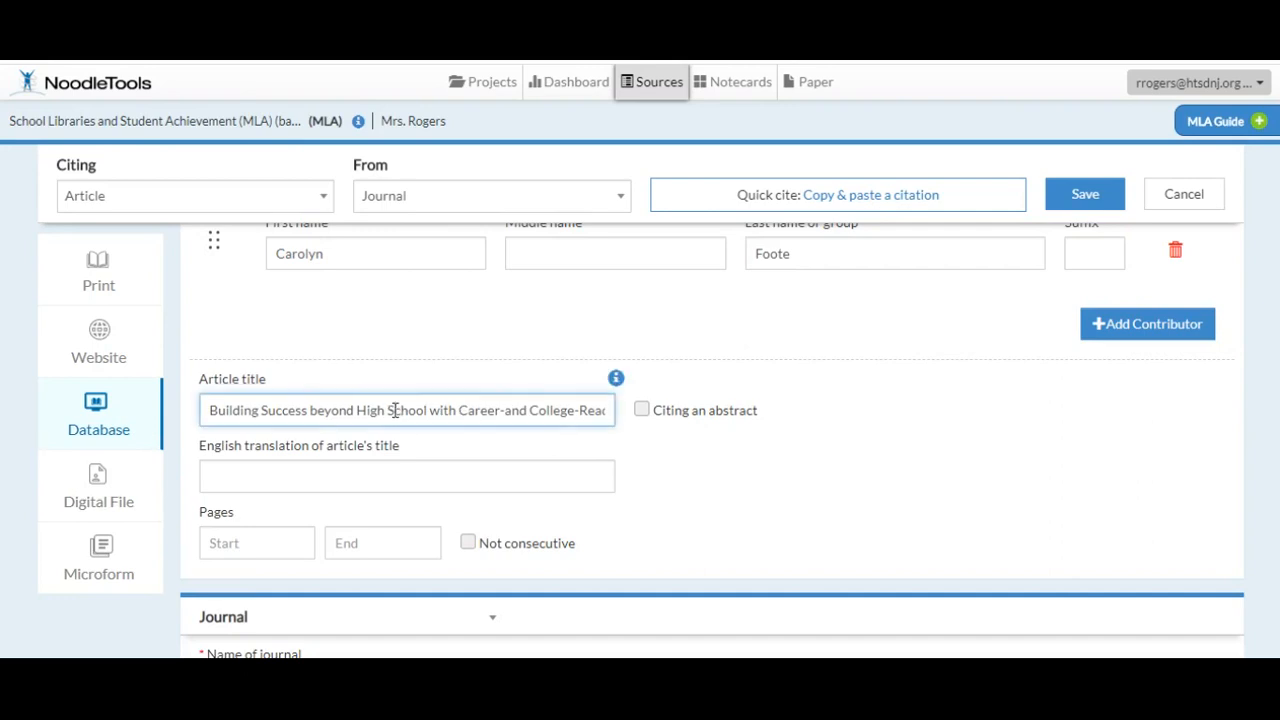
key("BackSpace")
type("s")
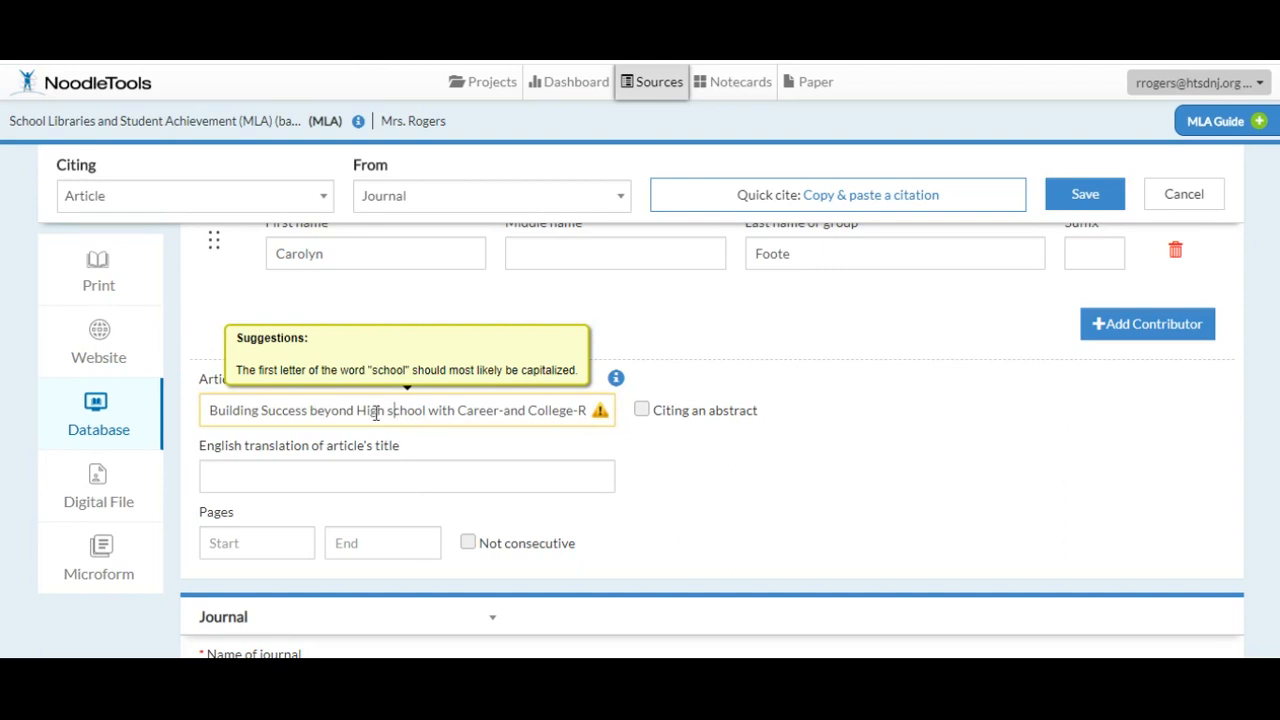
left_click(360, 410)
key("BackSpace")
type("h")
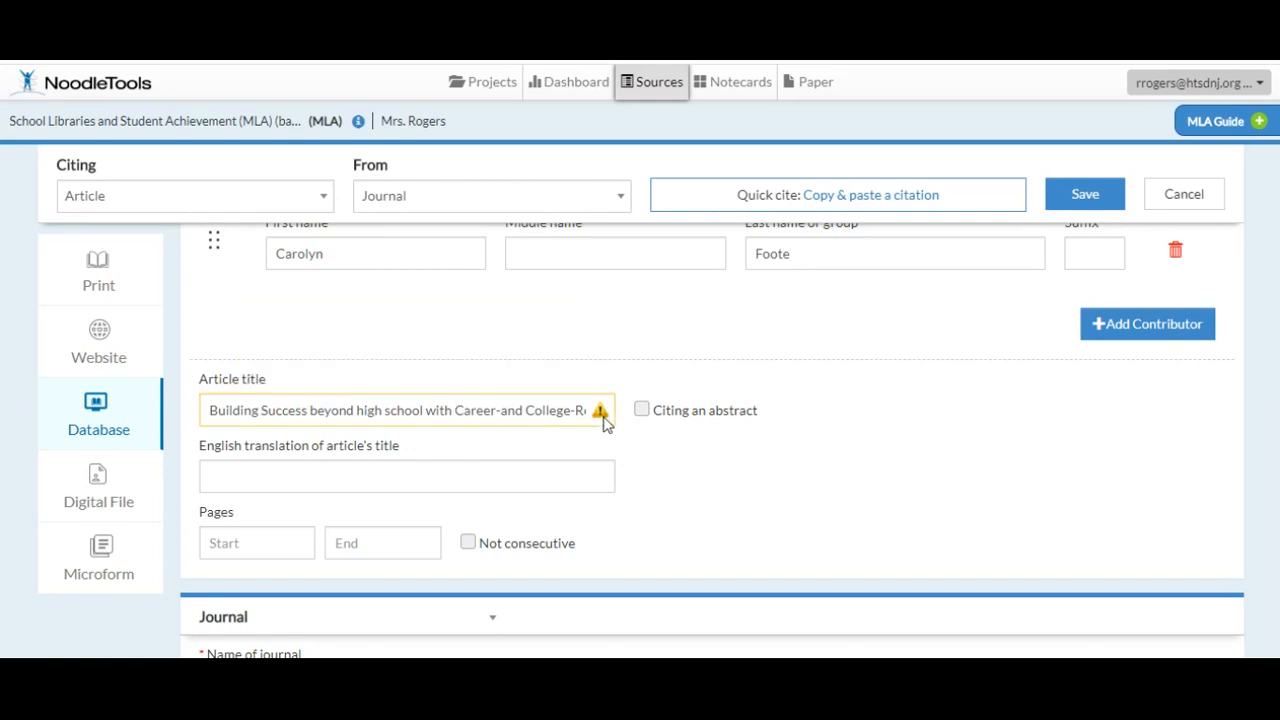
Step: Restore the capital letters of "High School" in the citation's article title
left_click(395, 410)
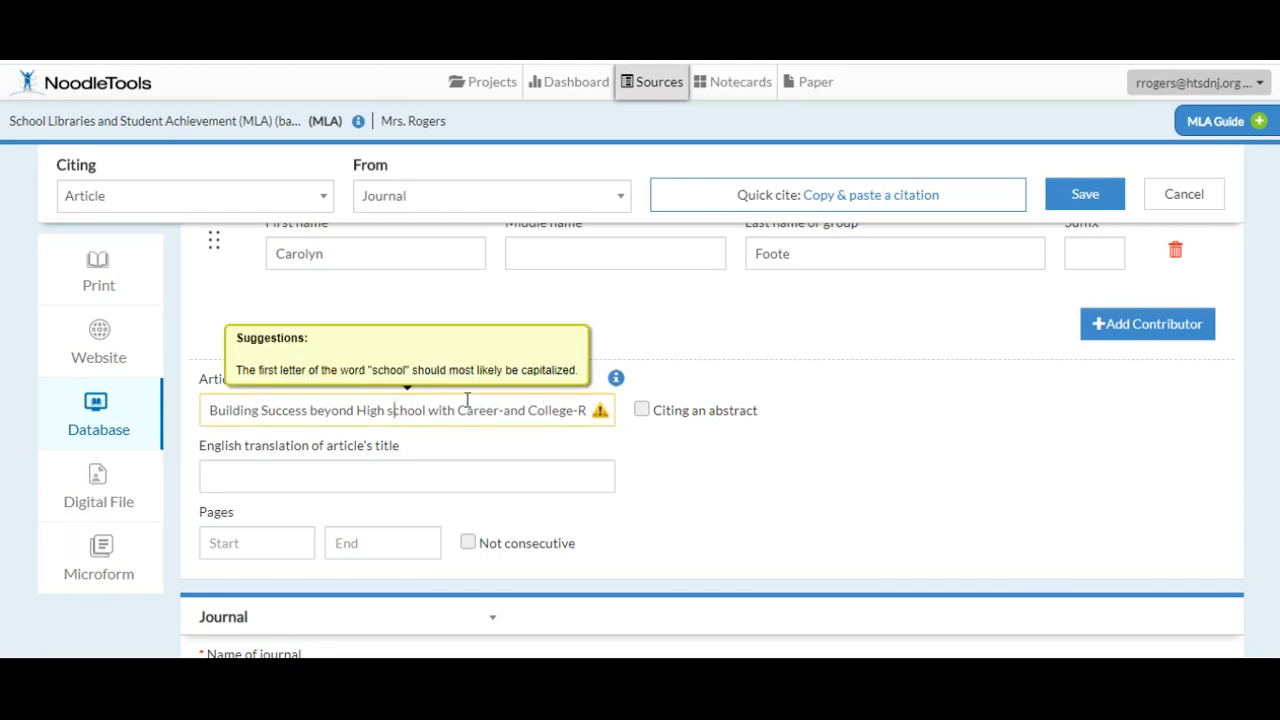
key("BackSpace")
type("S")
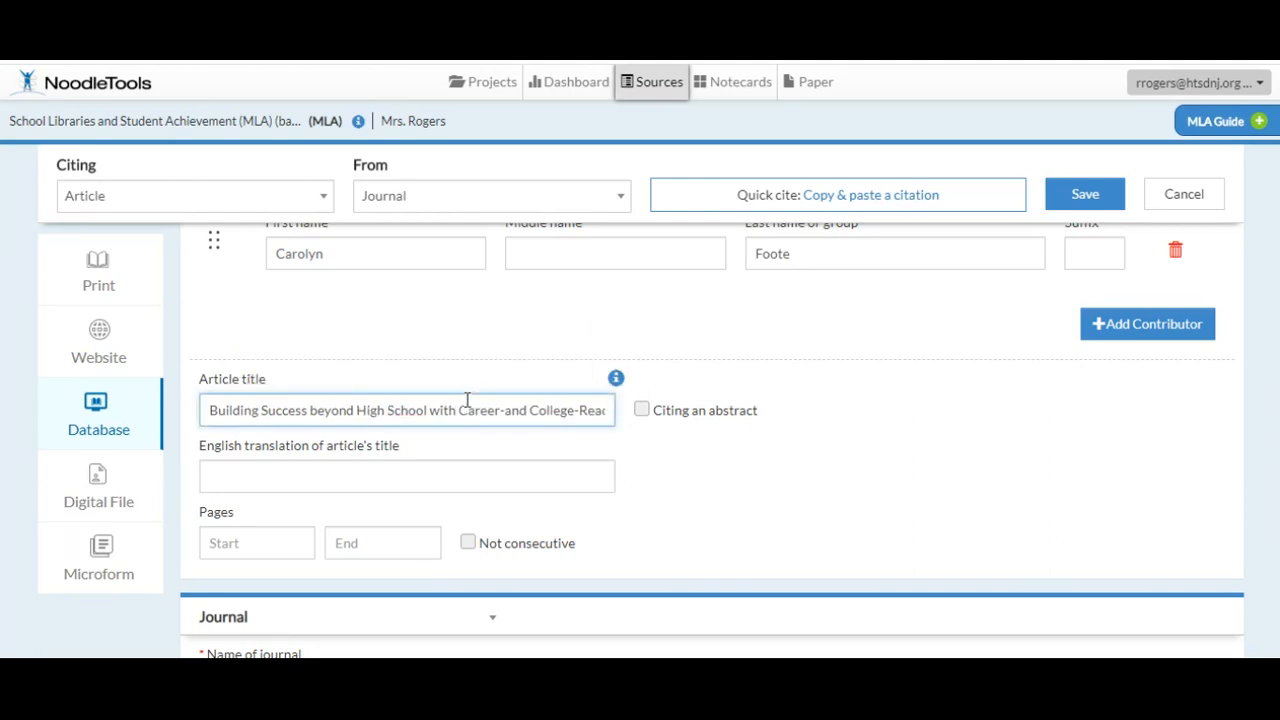
Step: Look up the page range in the EBSCOhost record and enter pages 56 to 60 in the NoodleTools citation
key("Tab")
key("Tab")
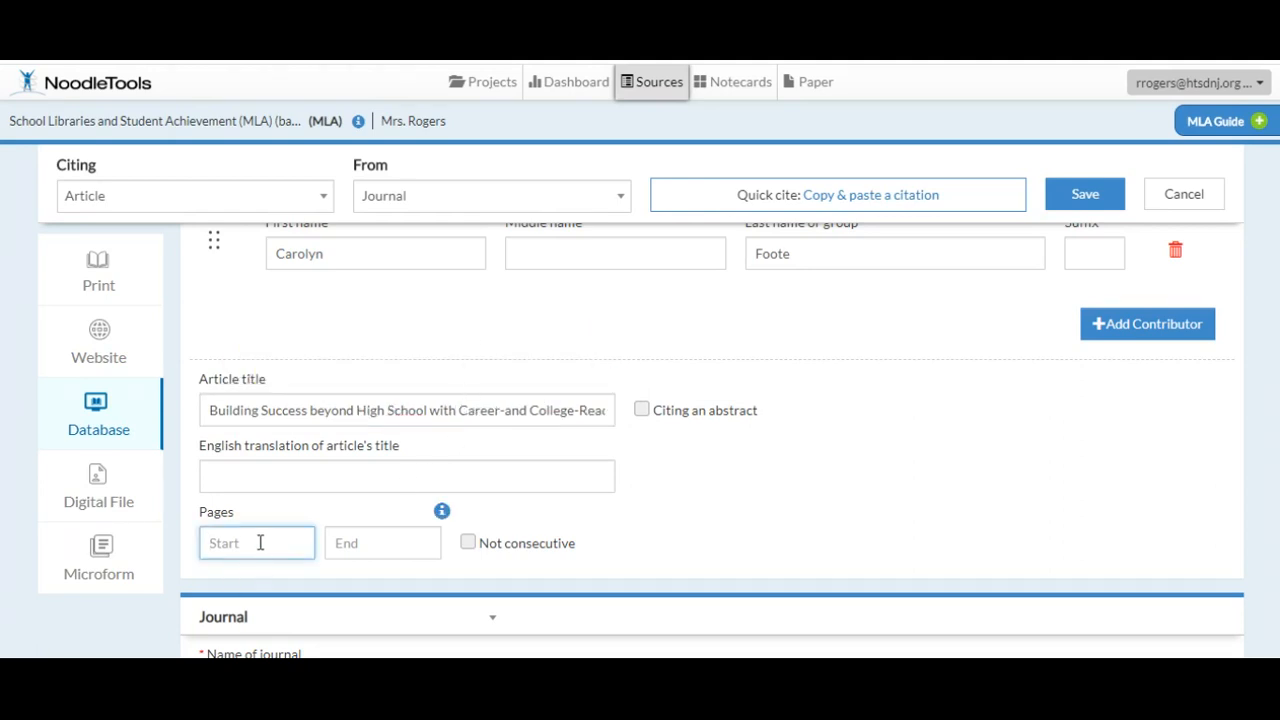
key("alt+Tab")
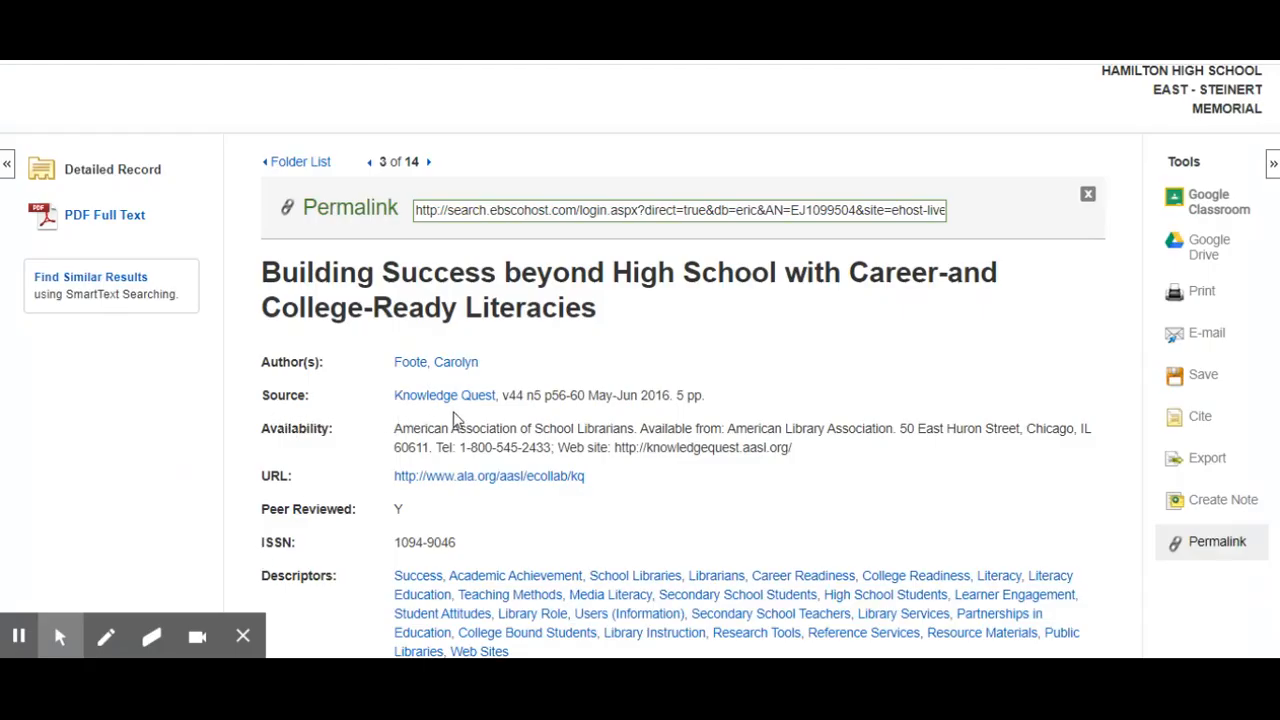
key("alt+Tab")
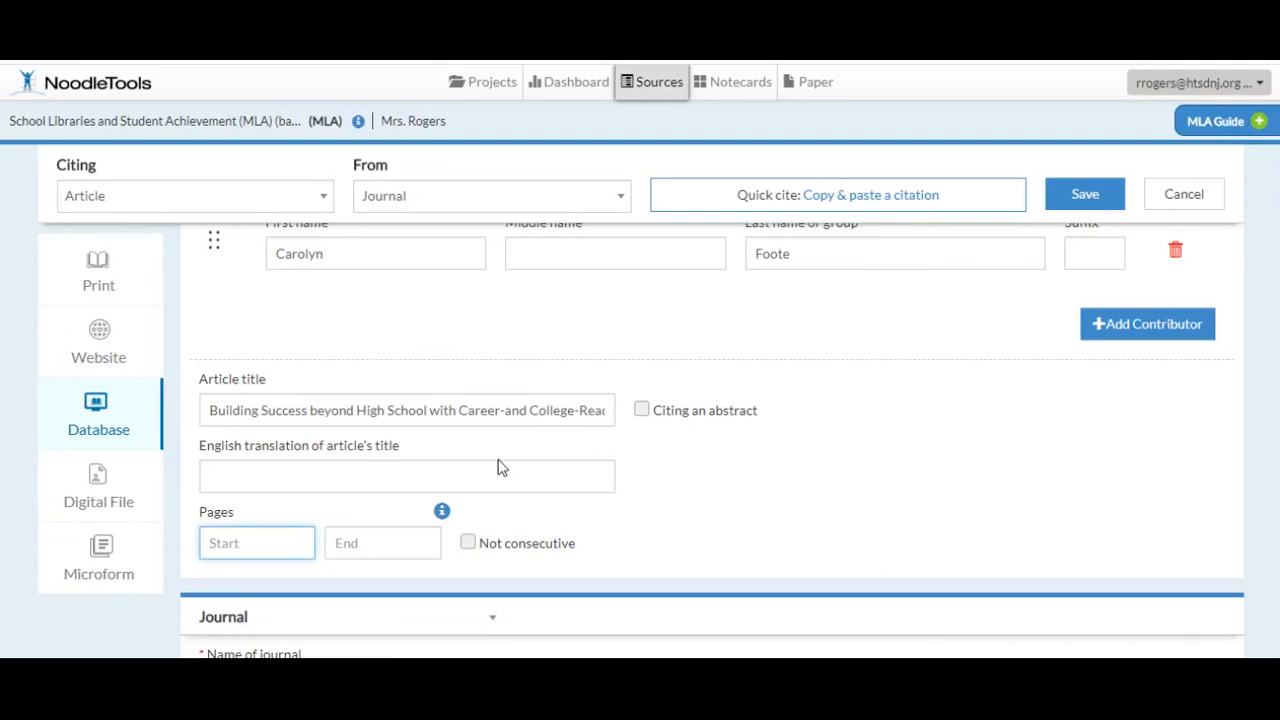
type("56")
key("Tab")
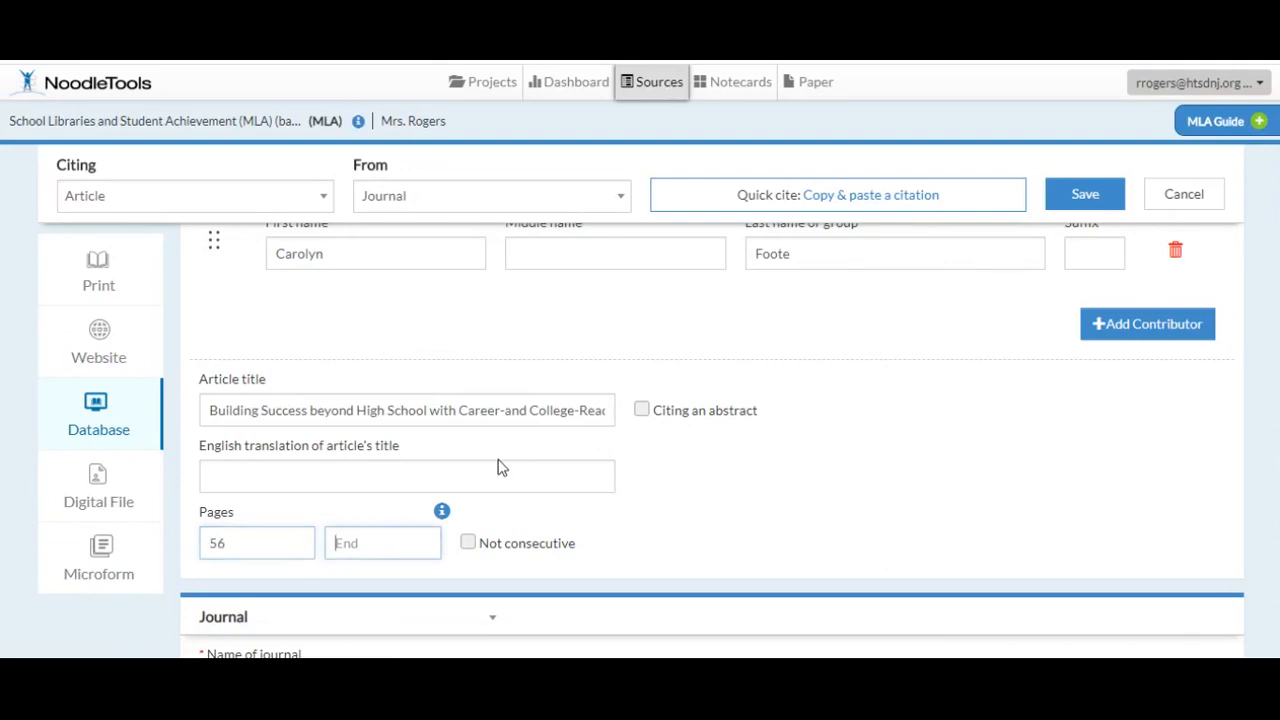
type("6")
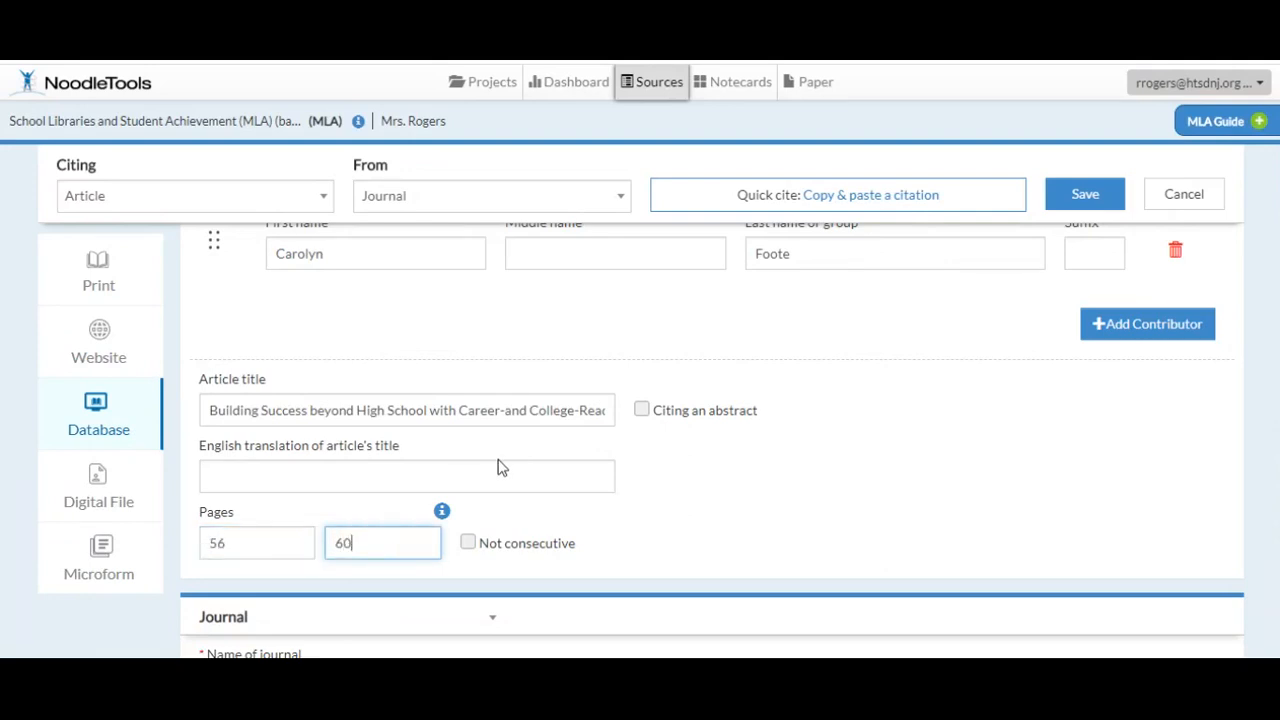
type("0")
key("ctrl+Tab")
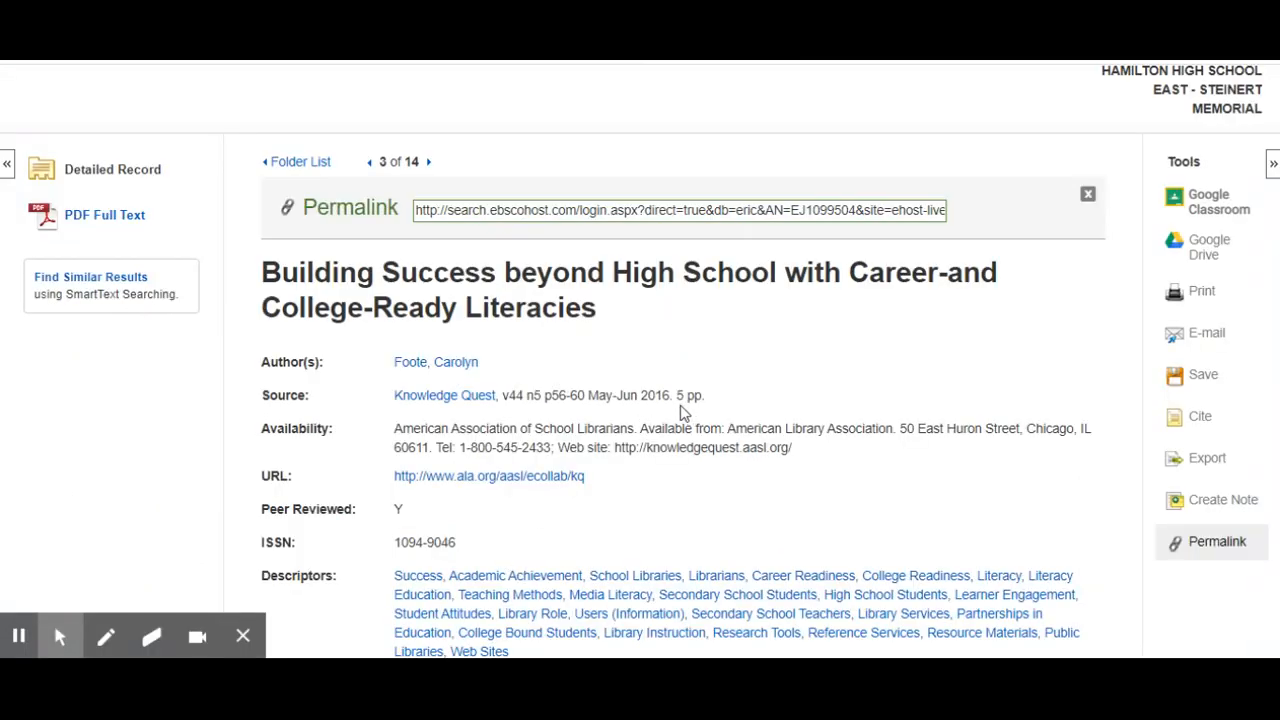
key("ctrl+Tab")
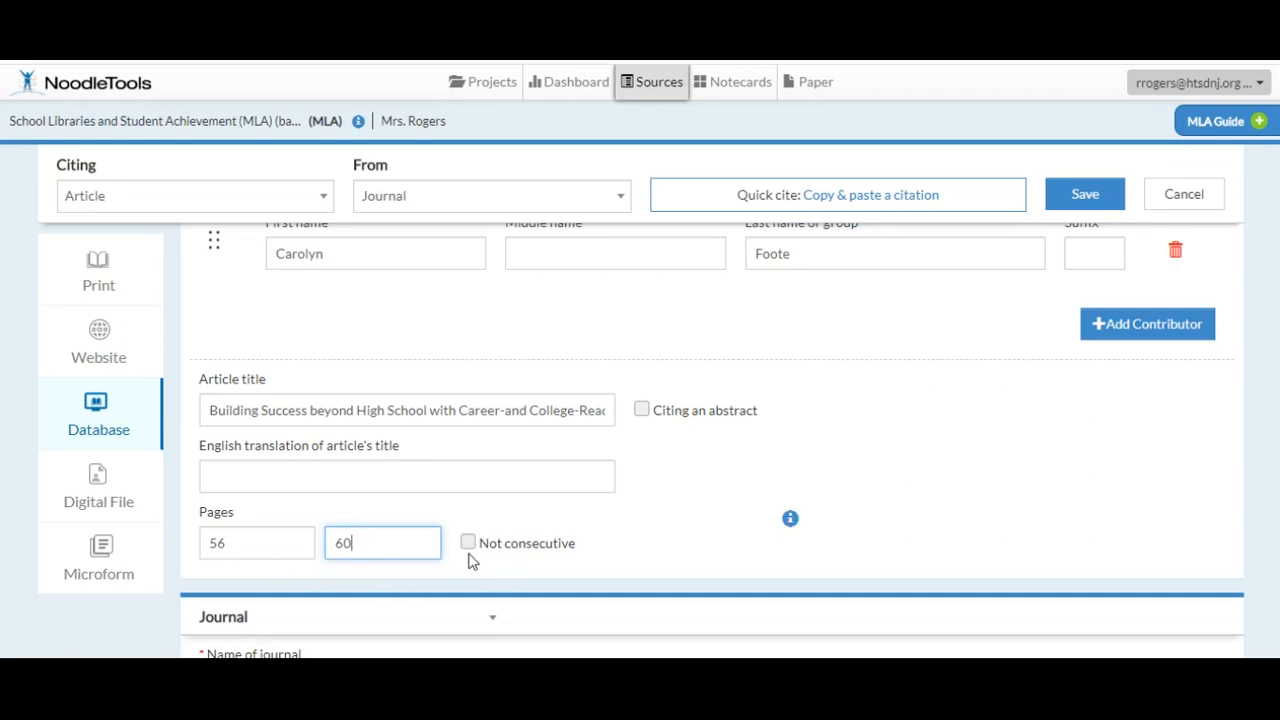
Step: Copy the journal title "Knowledge Quest" from the EBSCOhost record into the name of journal in the NoodleTools citation
key("Tab")
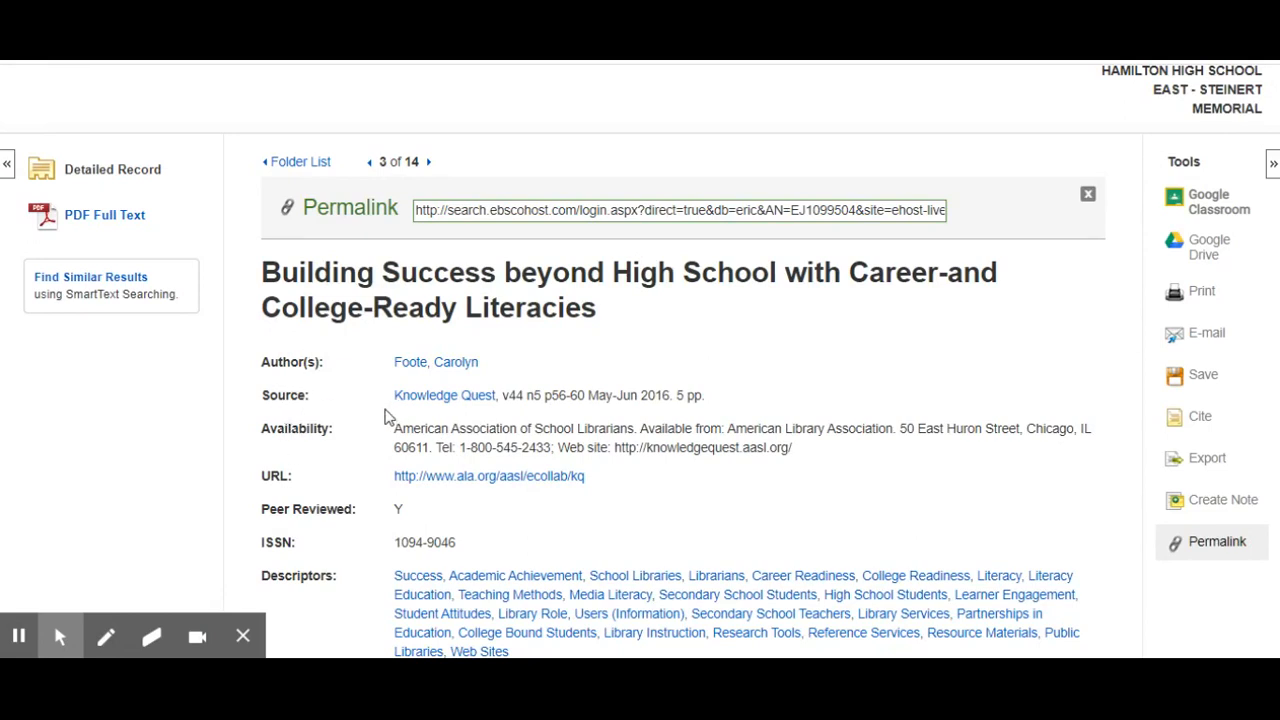
left_click_drag(395, 400, 497, 402)
key("ctrl+c")
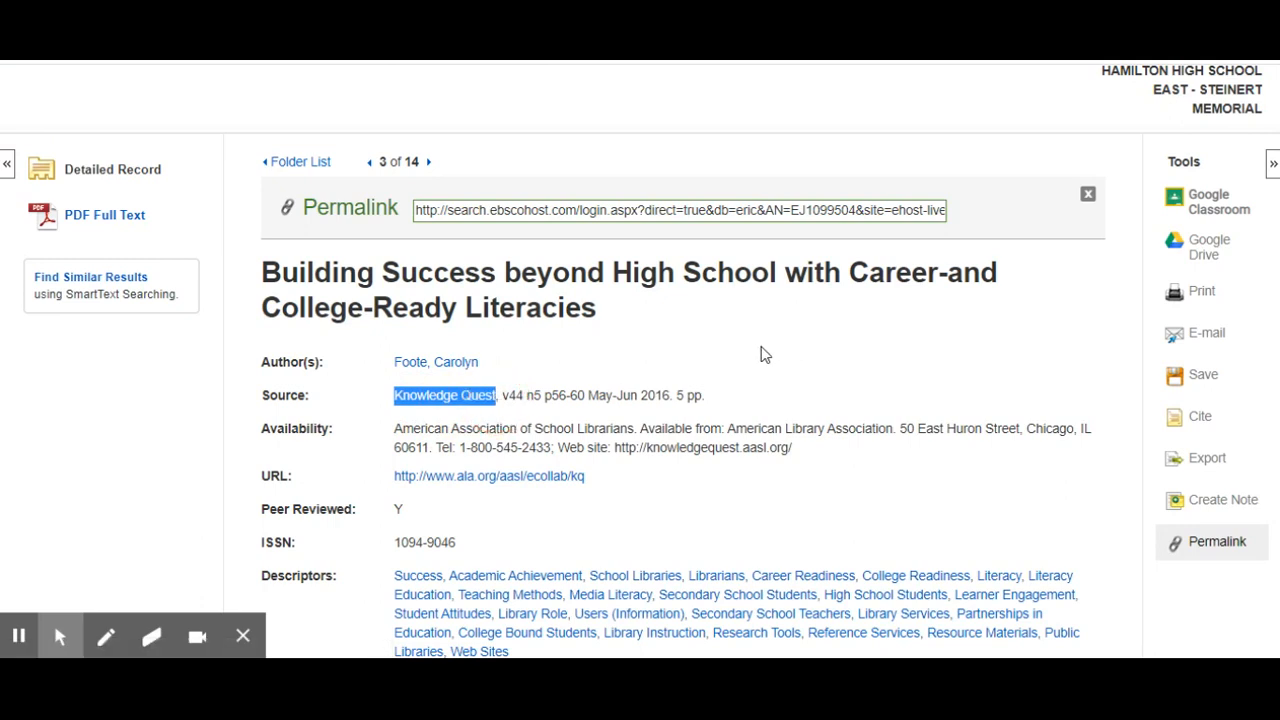
key("alt+Tab")
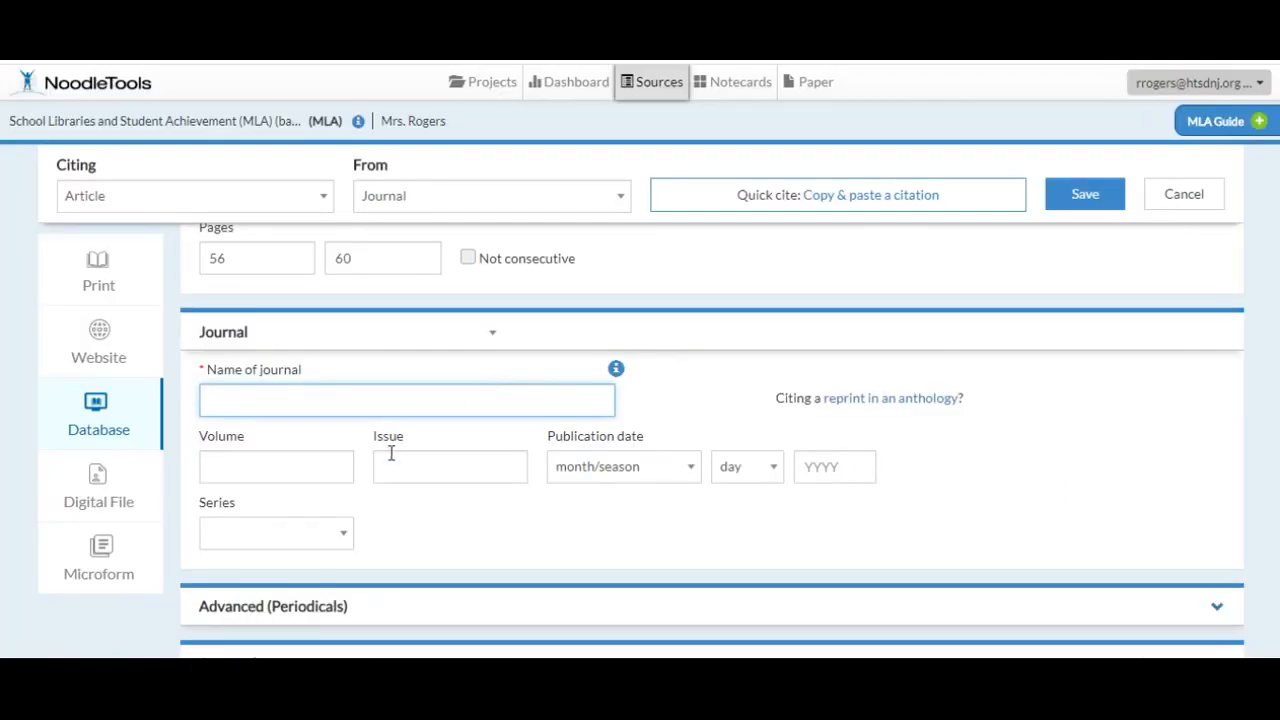
key("ctrl+v")
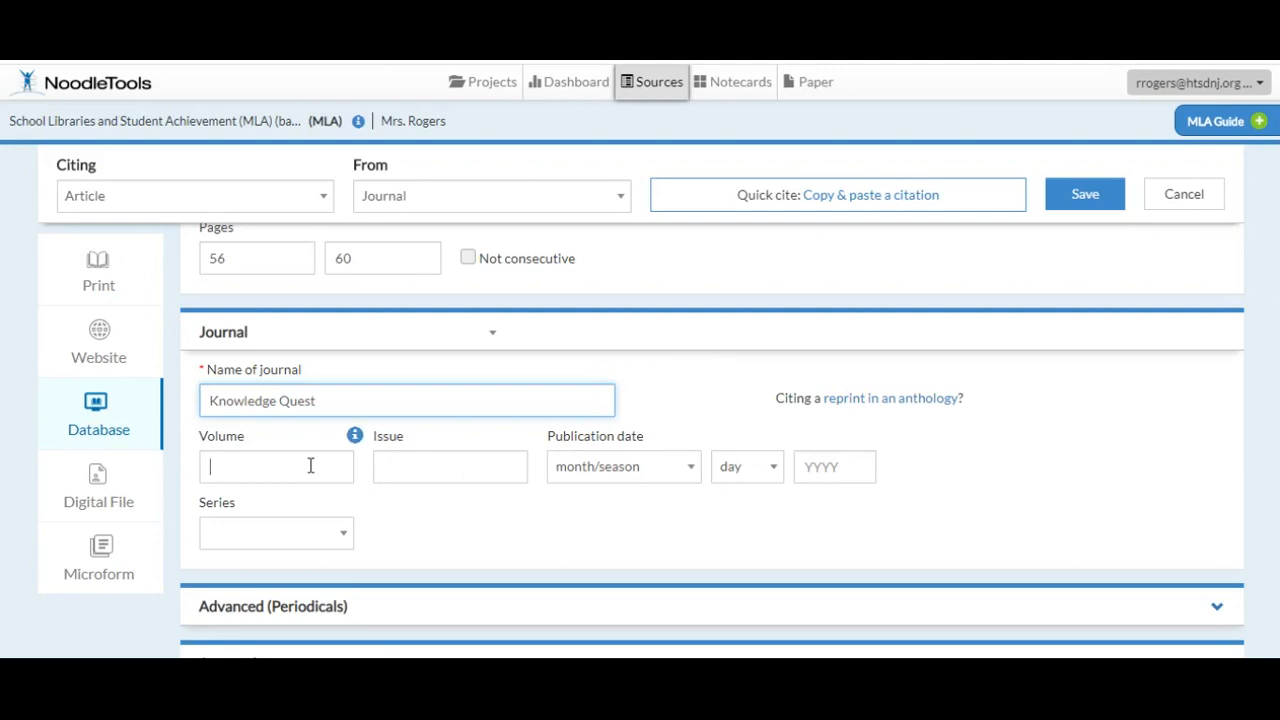
Step: Enter volume 44, issue 5 and publication date May/June 2016 from the EBSCOhost record in the citation
left_click(309, 466)
key("alt+Tab")
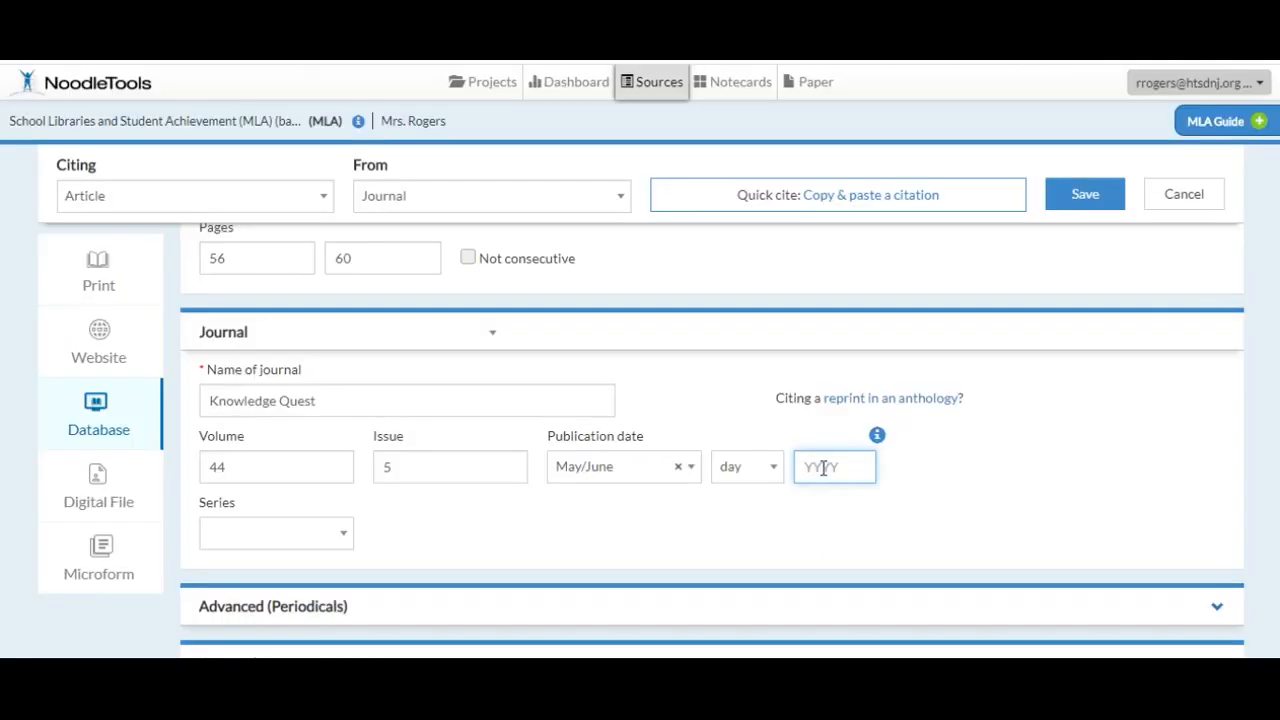
type("2016")
Step: Review the rest of the citation form, leave the annotation empty, and save the journal citation
scroll(650, 470, "up", 1)
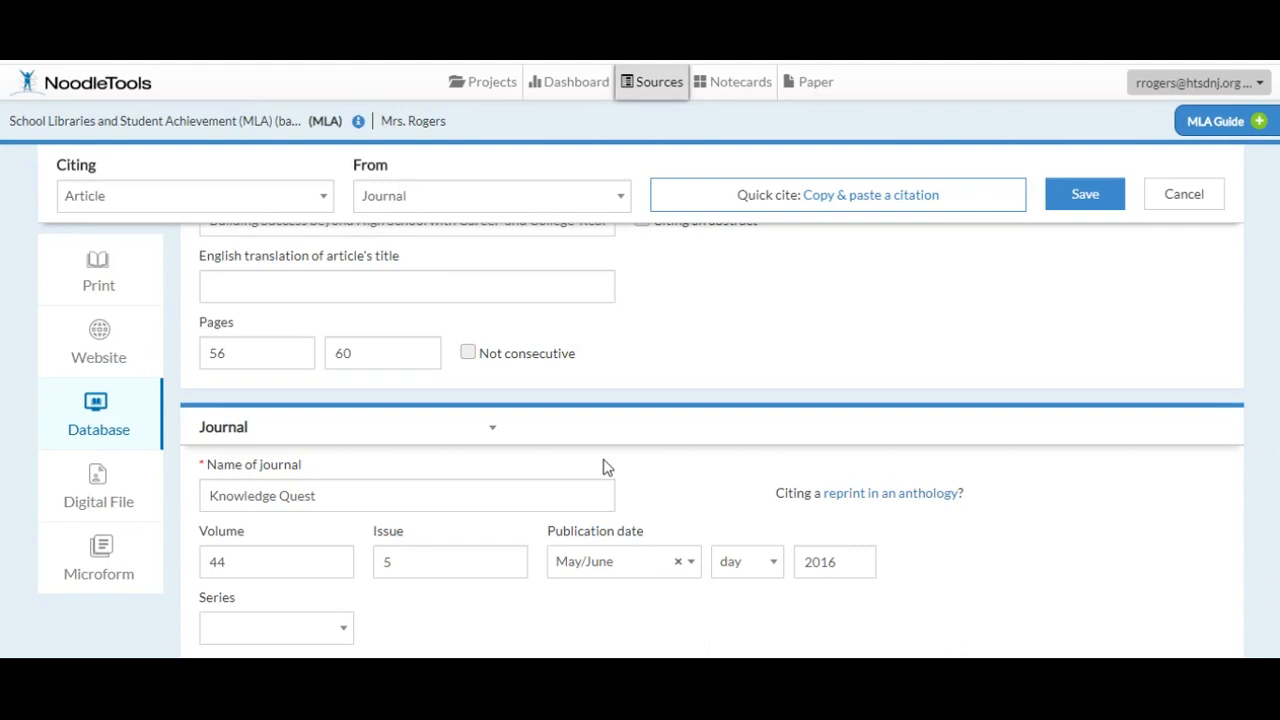
scroll(603, 467, "down", 4)
left_click(601, 460)
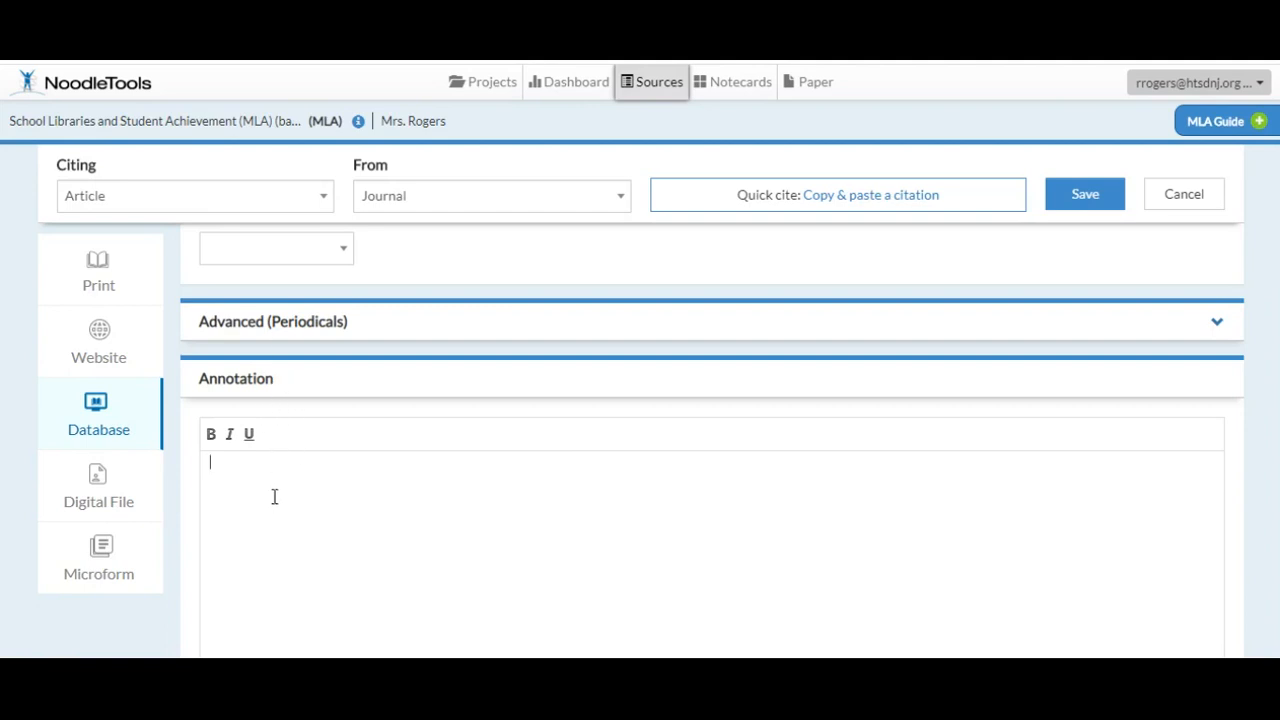
scroll(274, 497, "down", 3)
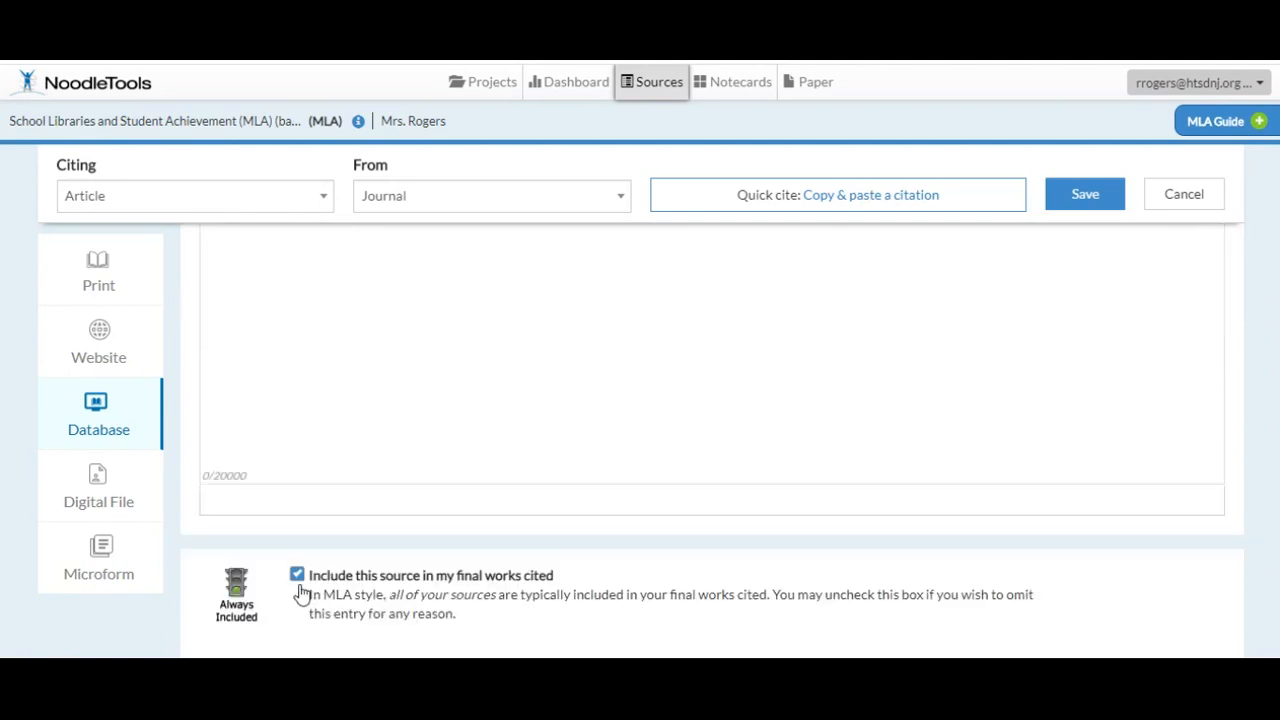
left_click(1092, 198)
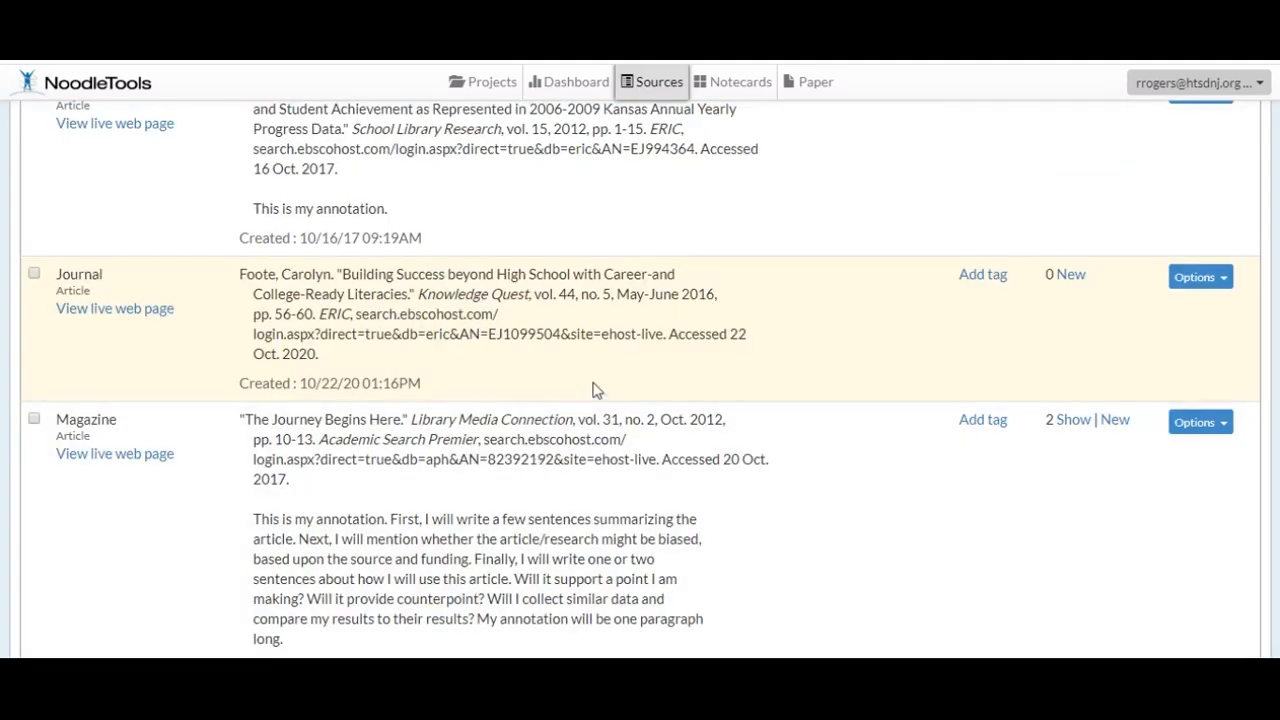